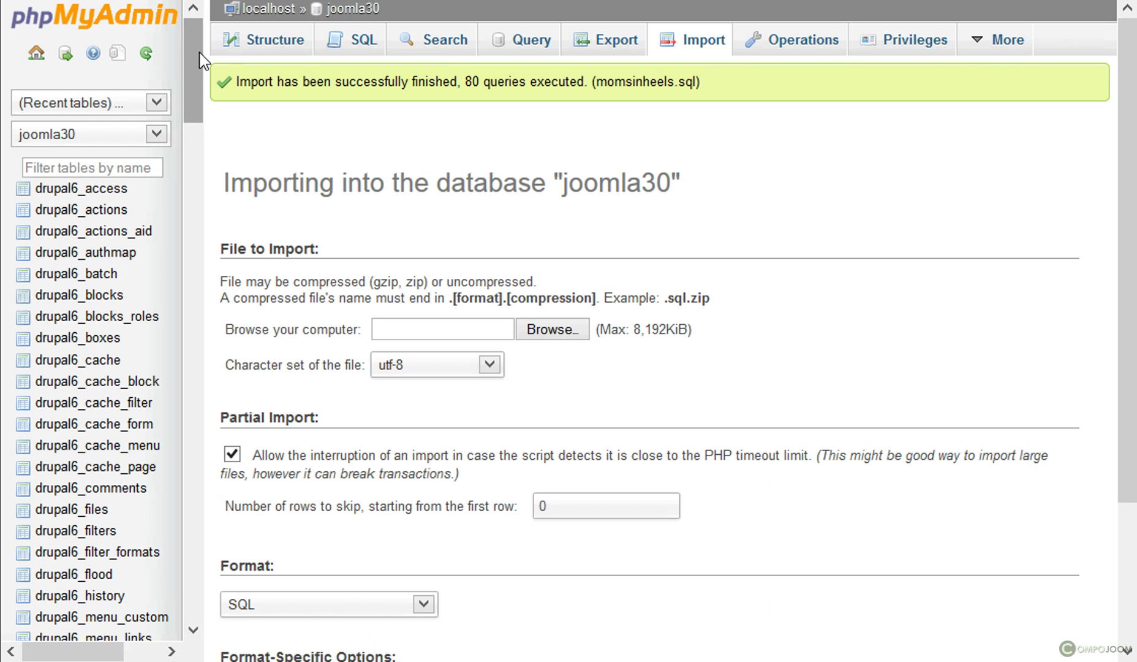
scroll(106, 79, "down", 1)
scroll(104, 331, "down", 2)
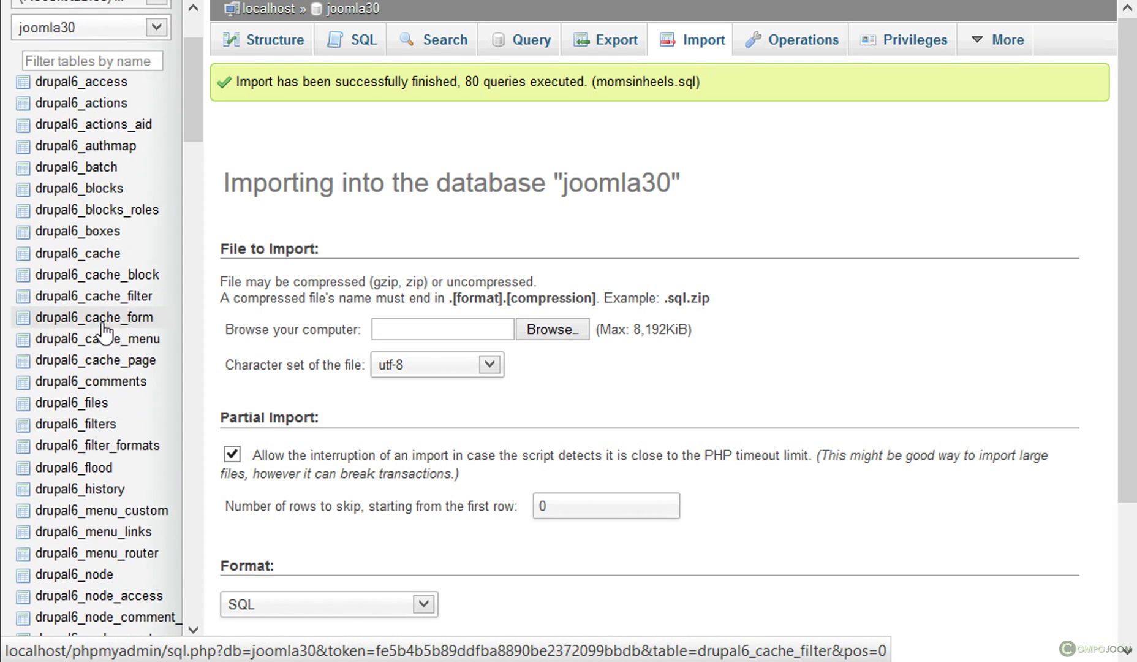
scroll(105, 331, "down", 12)
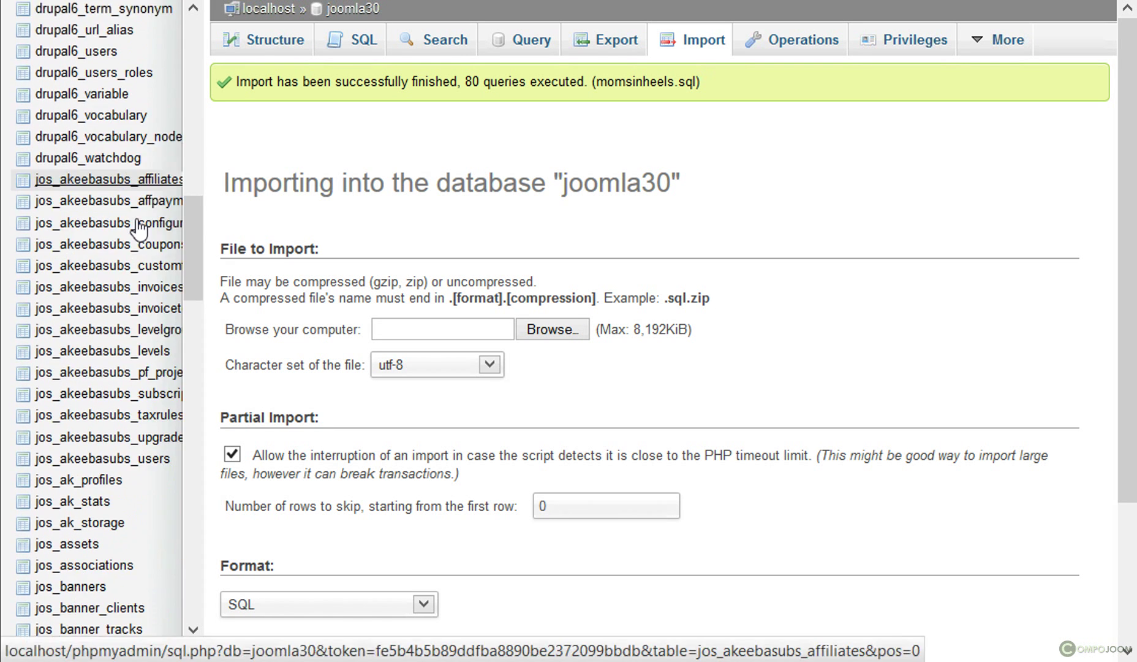
scroll(95, 542, "down", 10)
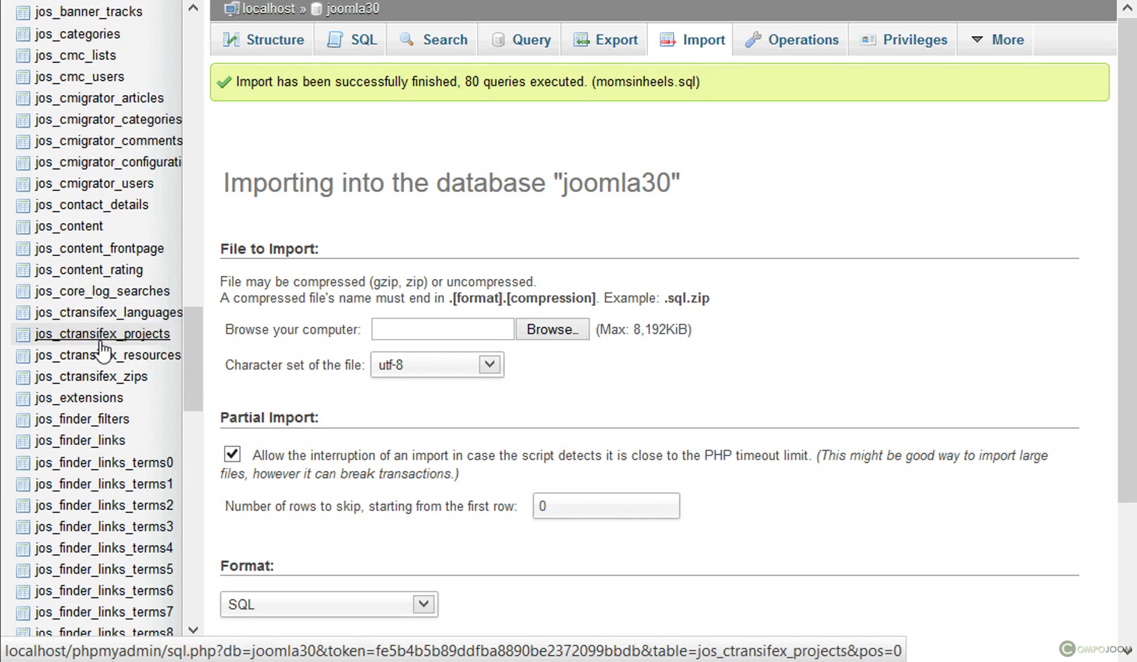
scroll(101, 350, "down", 18)
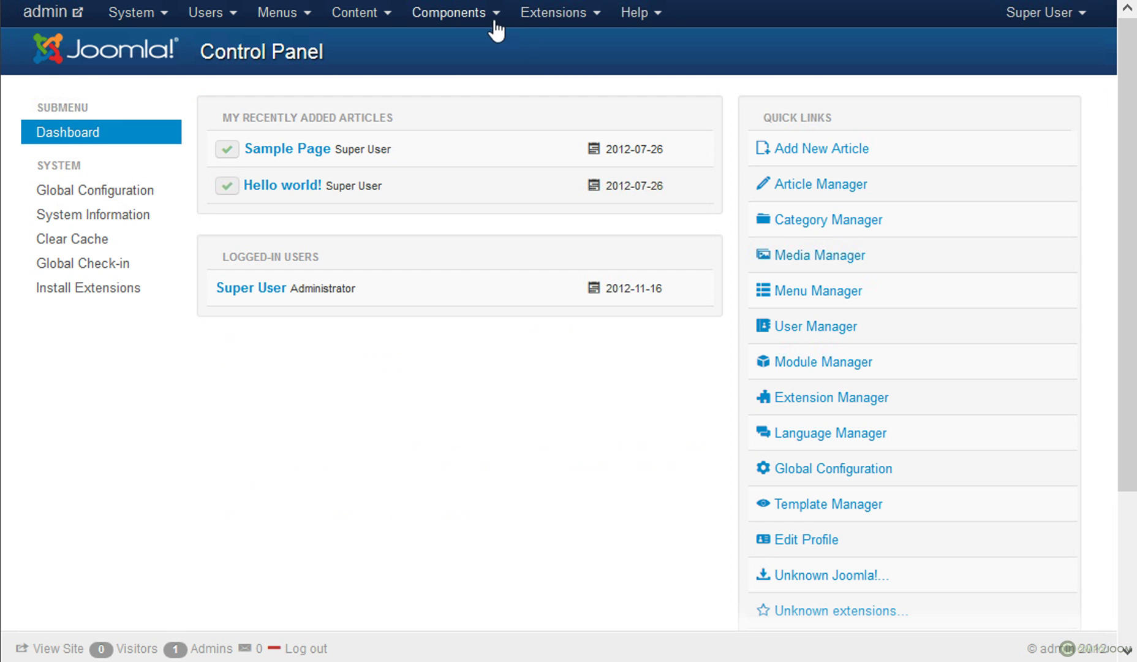
Step: Open the CMigrator component from the Components menu
left_click(462, 25)
mouse_move(507, 194)
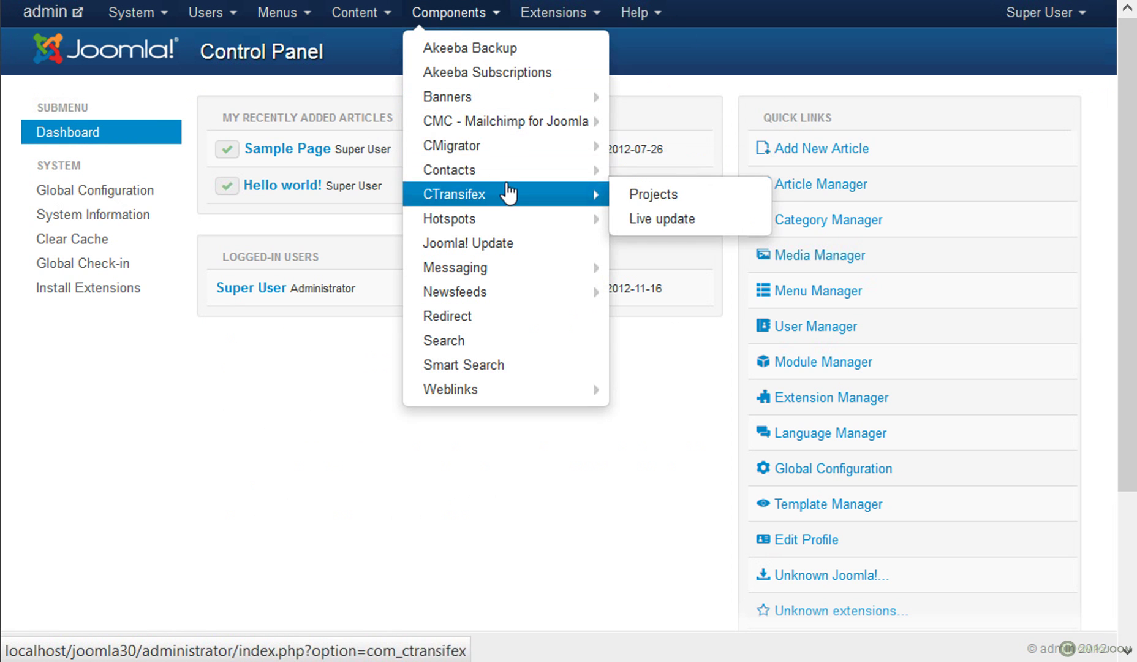
left_click(505, 147)
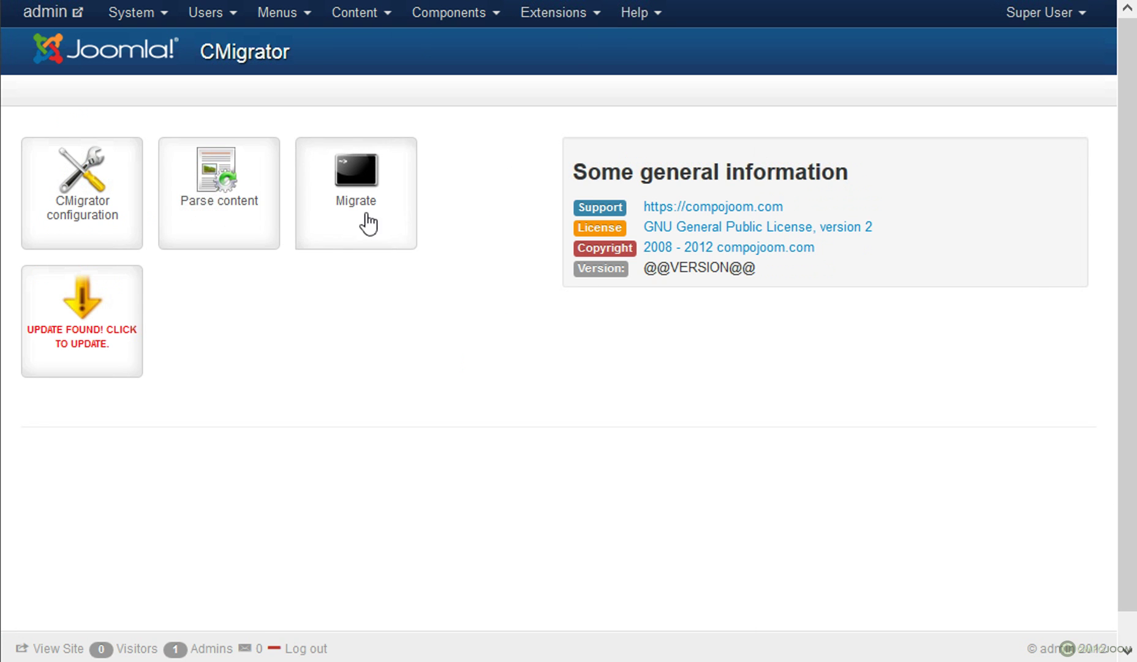
Step: Choose Drupal as the source CMS, keep com_content as target, and create a new configuration
left_click(92, 202)
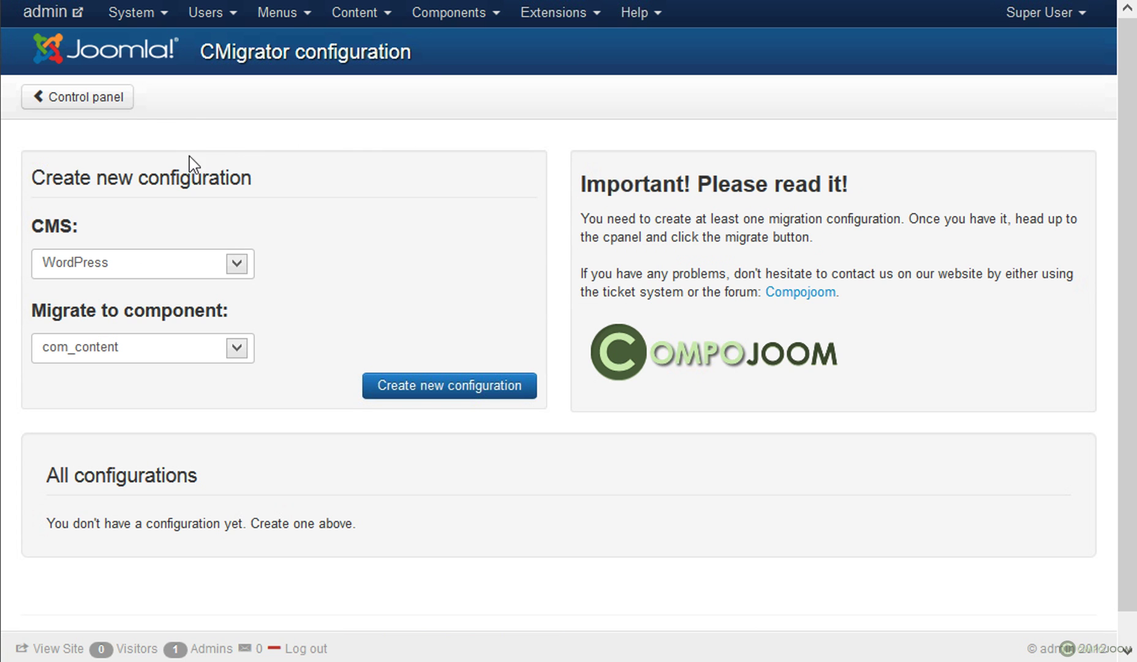
left_click(107, 264)
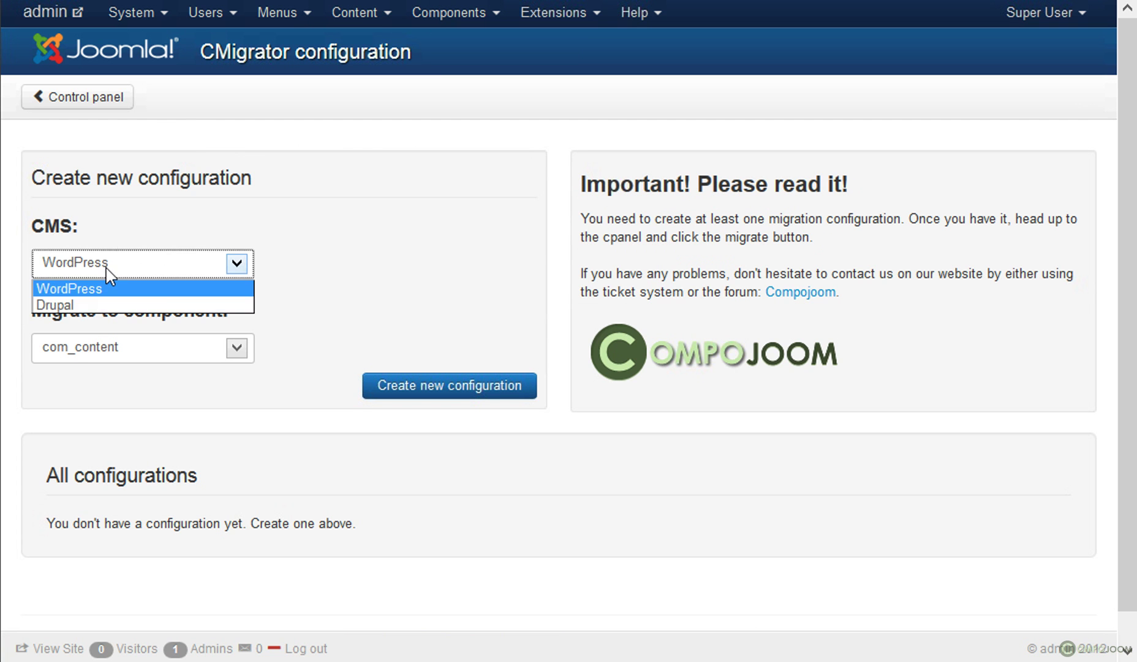
left_click(71, 304)
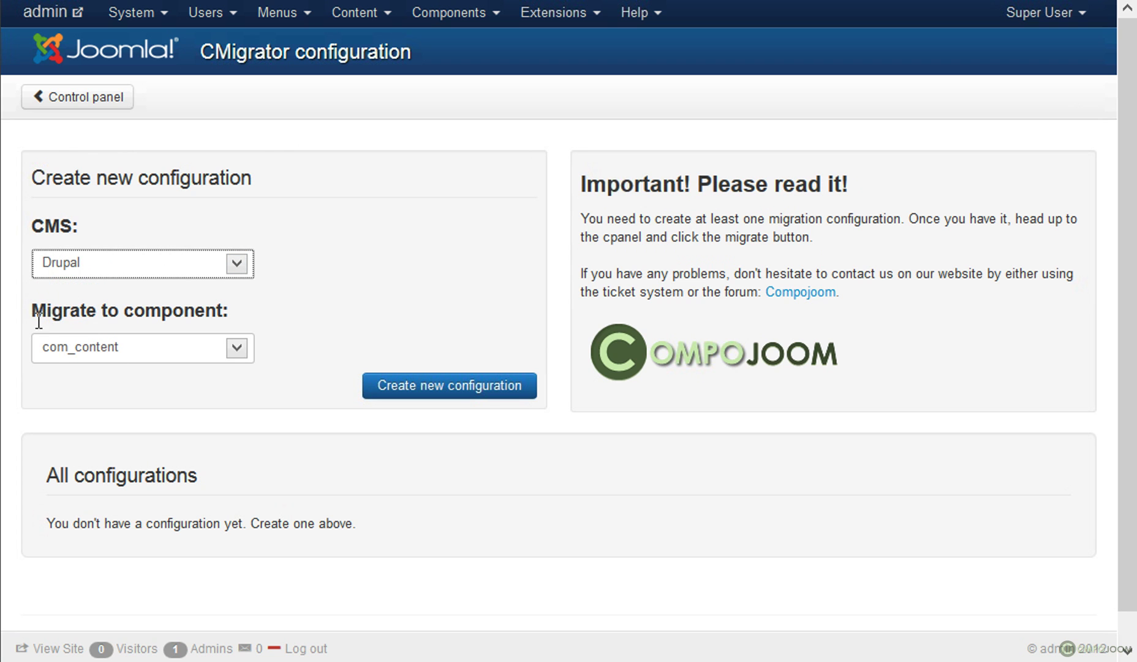
left_click_drag(34, 314, 252, 321)
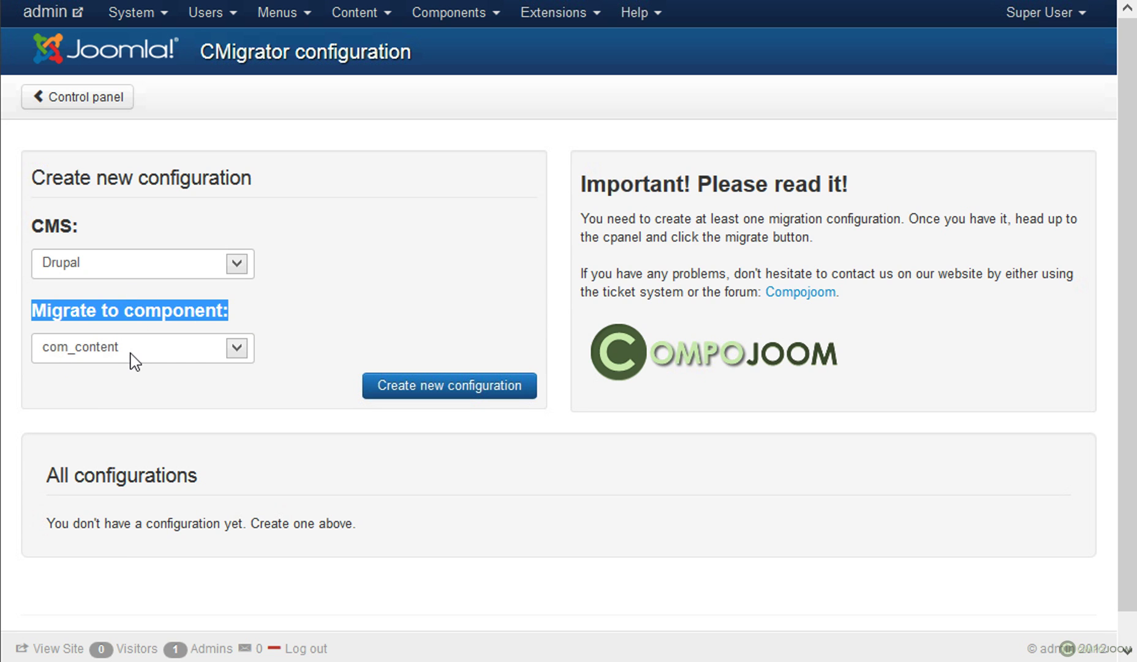
left_click(413, 289)
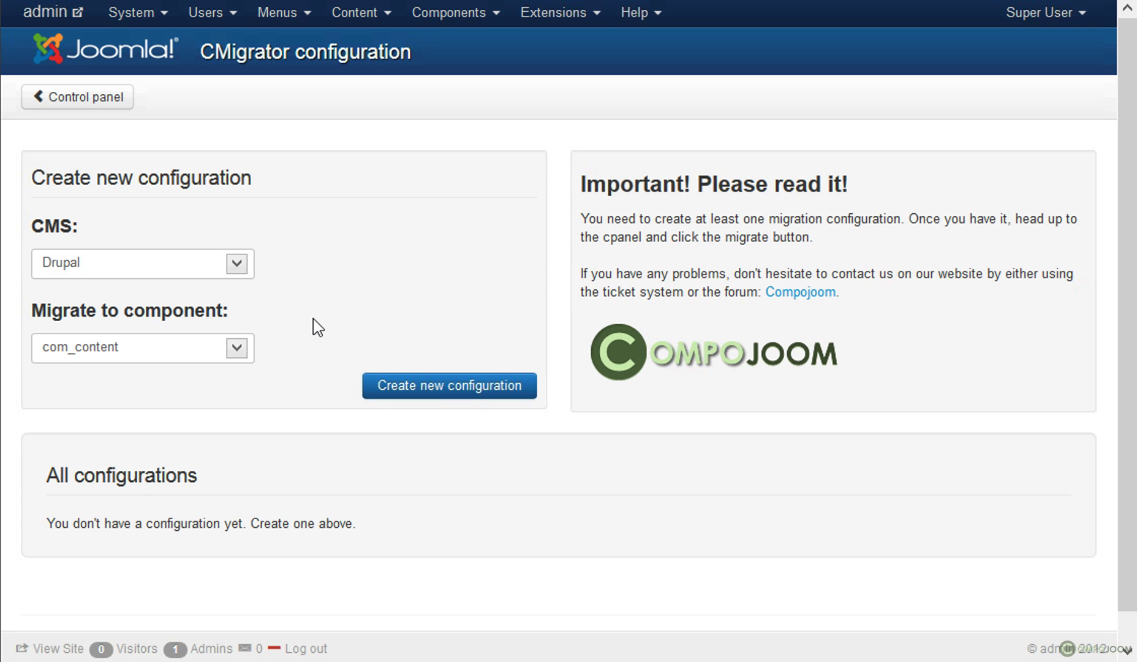
left_click(434, 388)
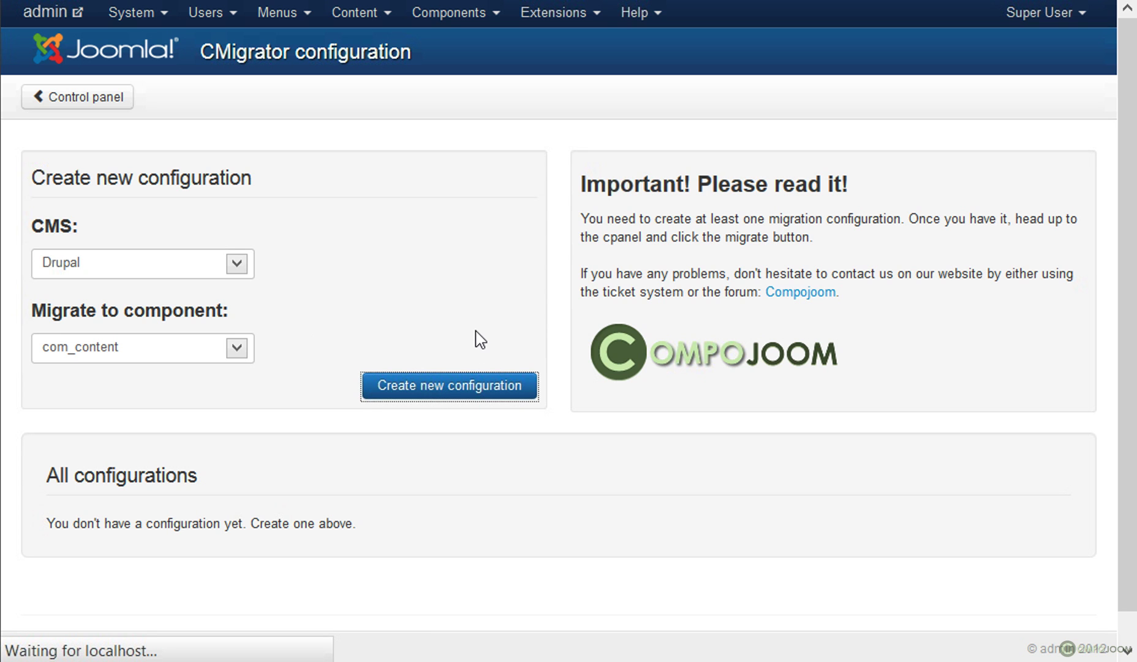
Step: Name the configuration drupal6 with database prefix drupal6_
left_click(244, 334)
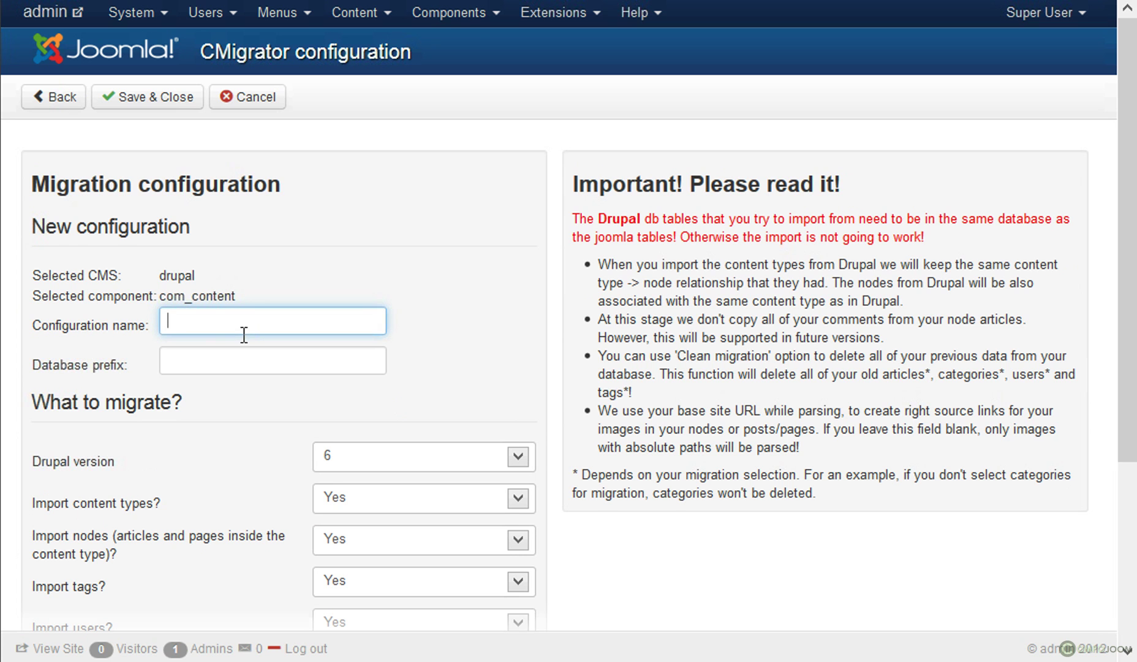
type("drul")
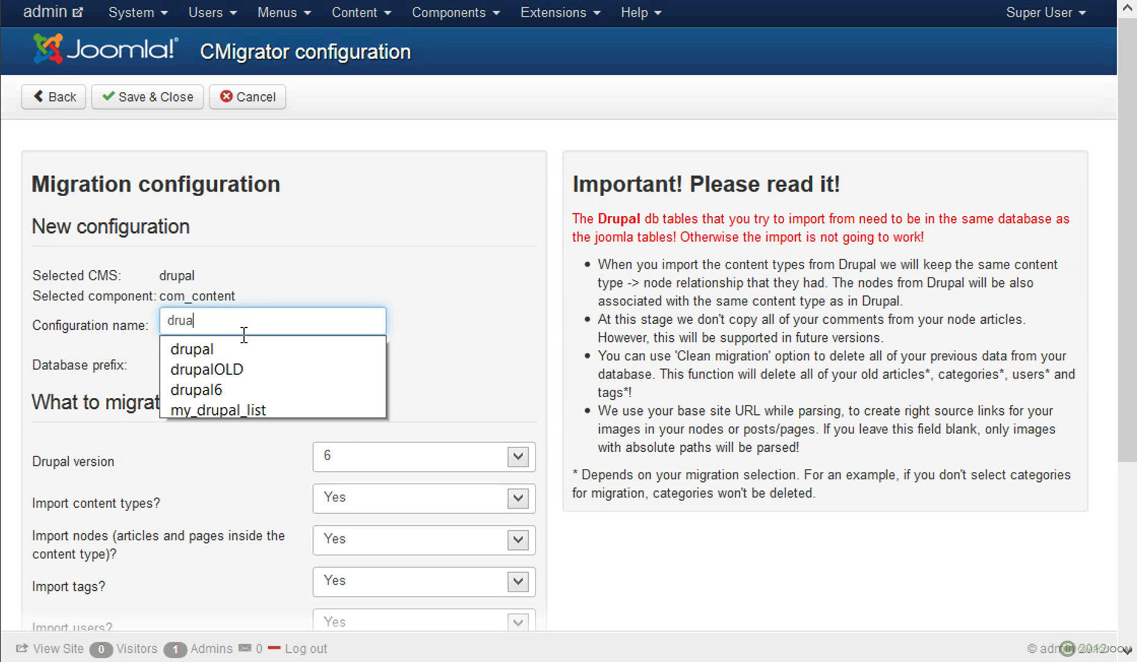
key("BackSpace")
type("pal6")
key("Tab")
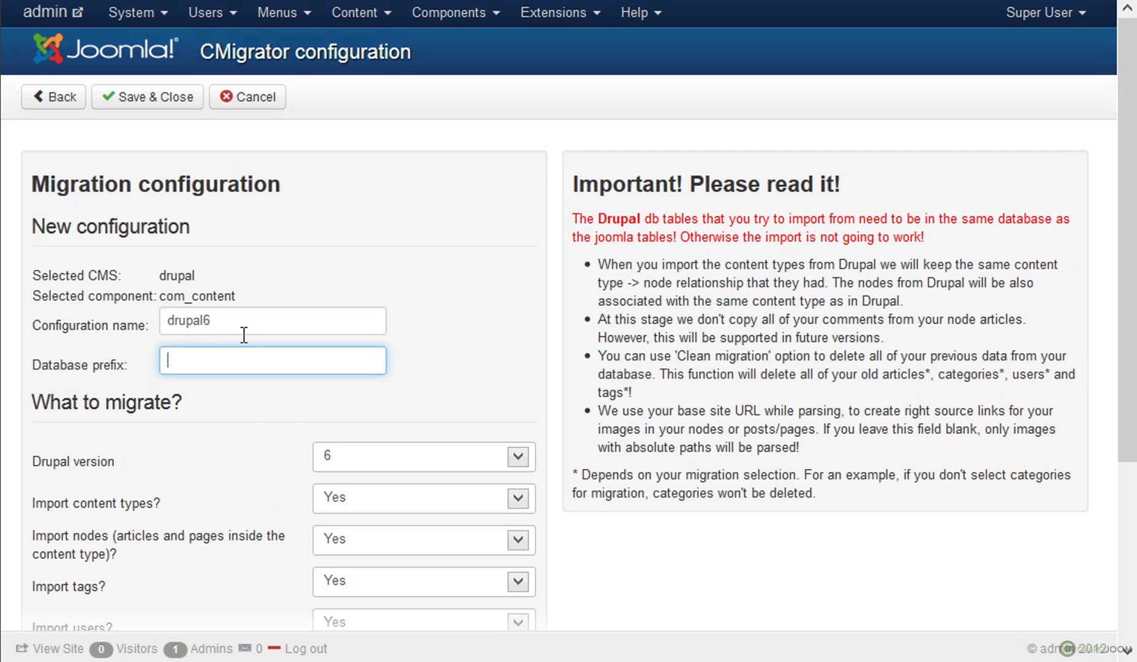
type("dra")
key("BackSpace")
type("u")
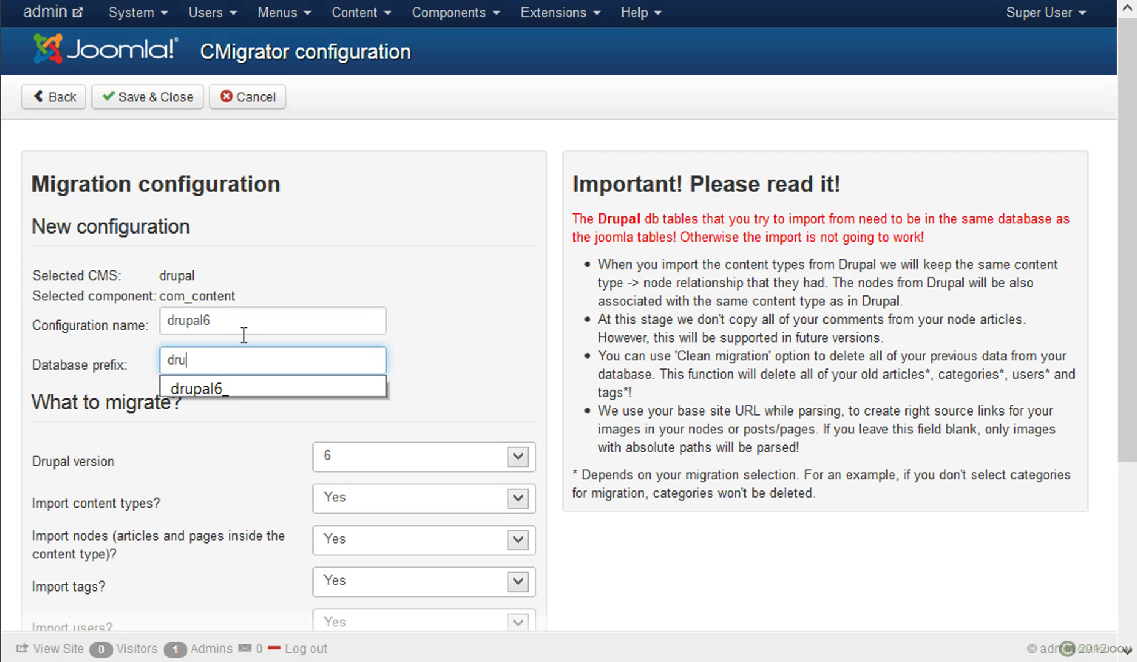
type("pal6_")
Step: Keep Drupal version 6 and save and close the configuration
key("Tab")
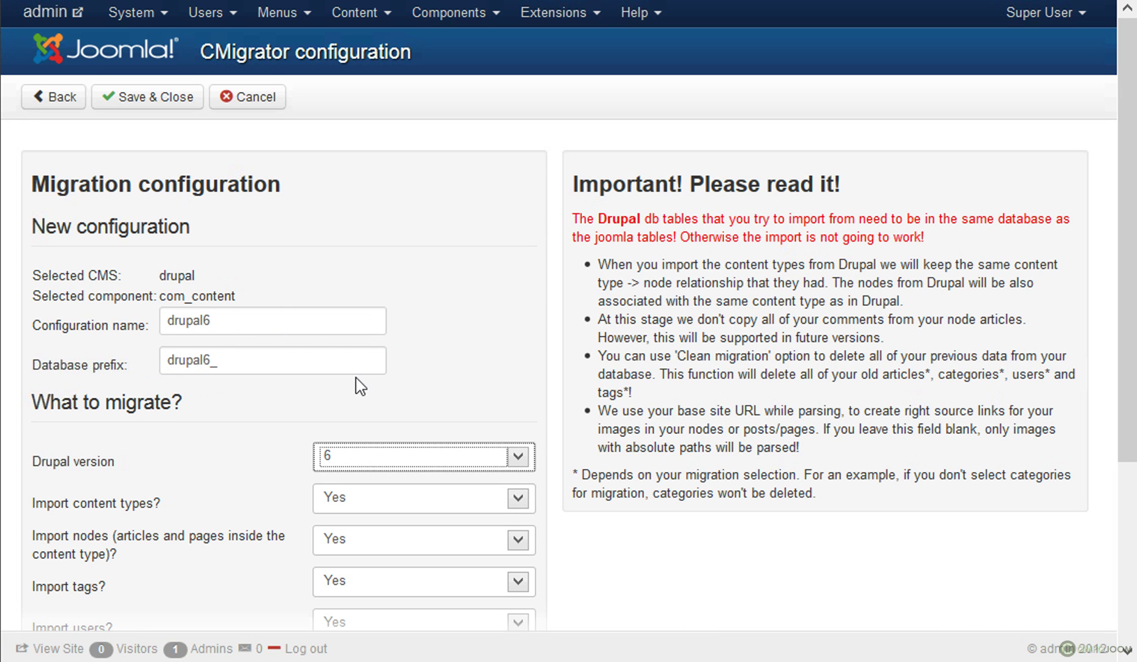
left_click(406, 457)
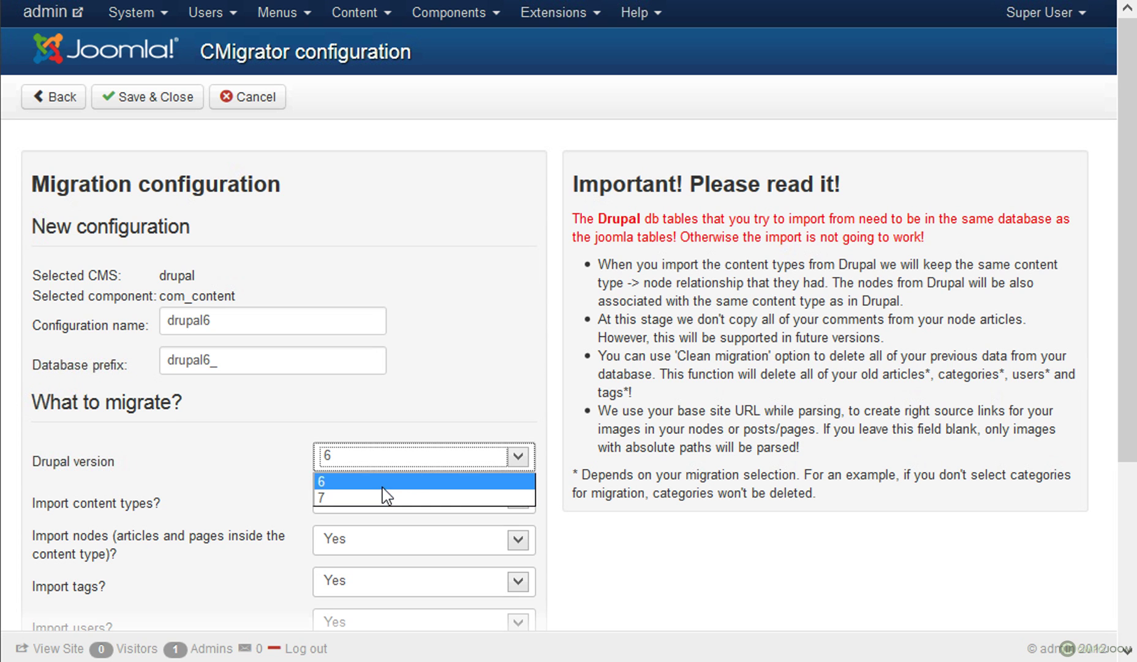
left_click(423, 454)
scroll(525, 404, "down", 2)
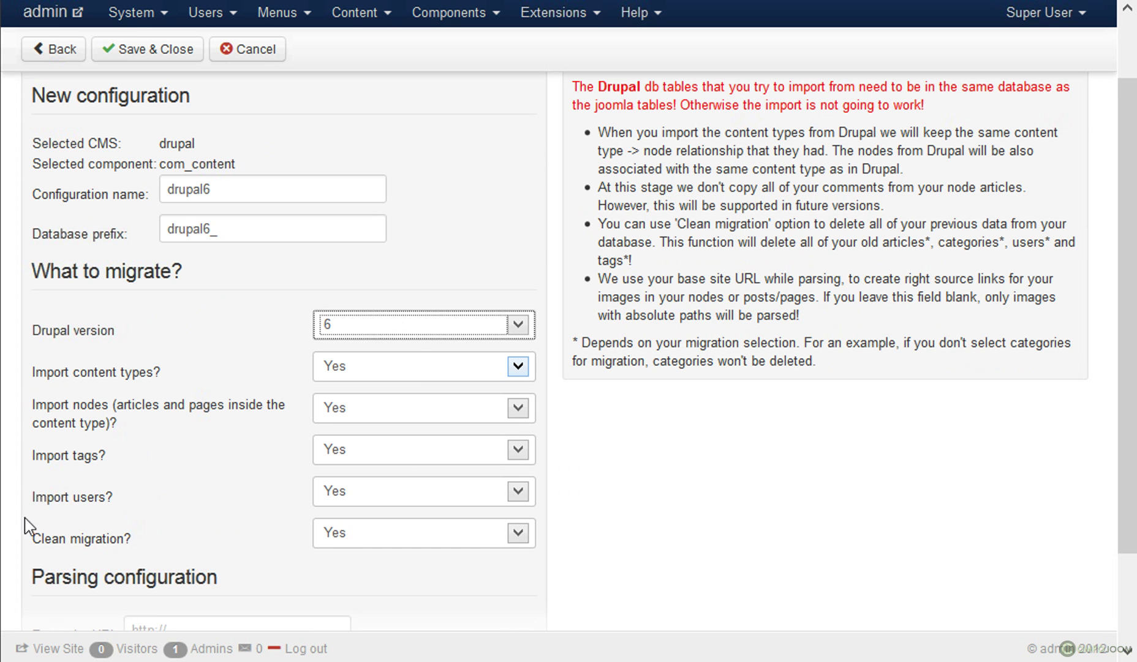
scroll(184, 524, "down", 2)
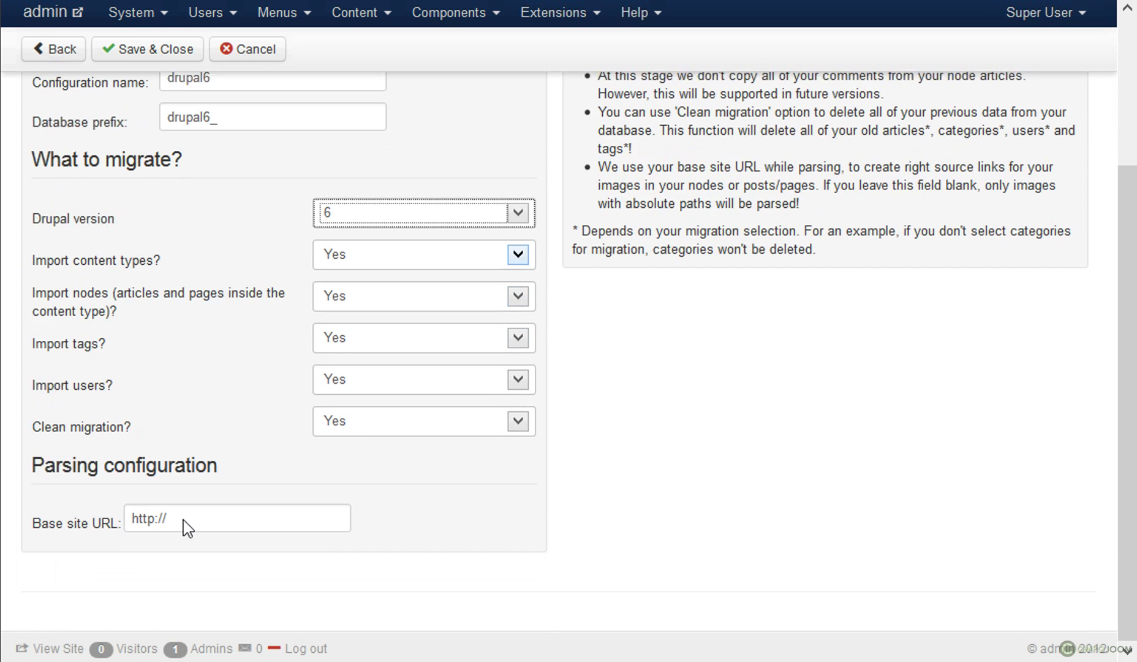
scroll(190, 519, "up", 1)
left_click_drag(40, 508, 162, 509)
left_click(154, 512)
scroll(157, 490, "up", 3)
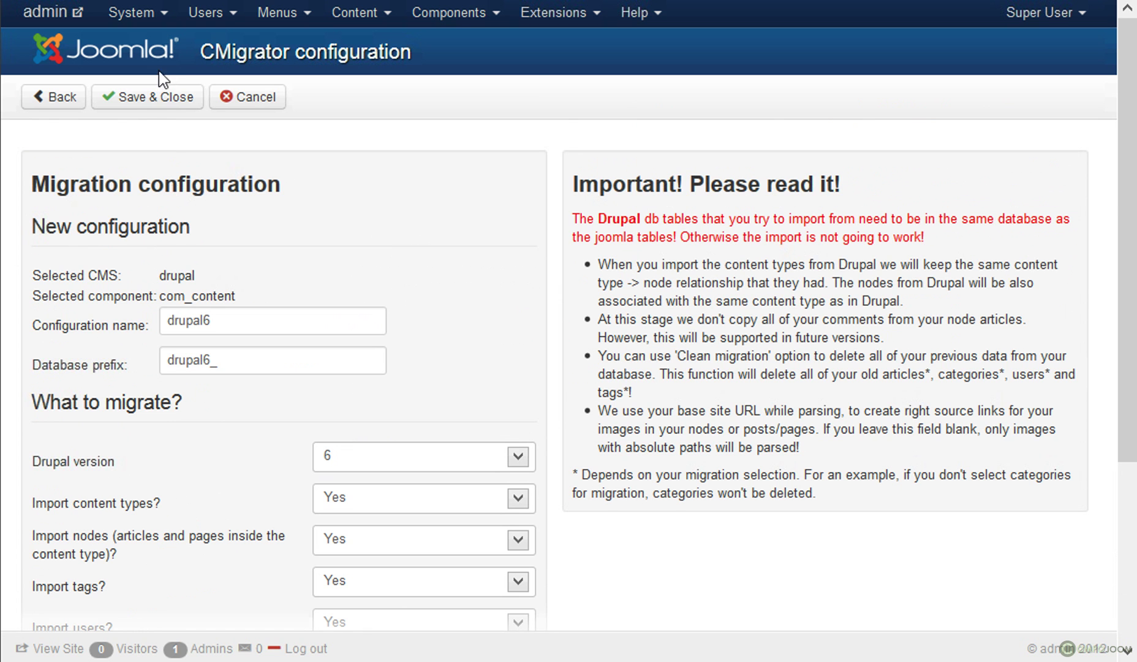
left_click(157, 97)
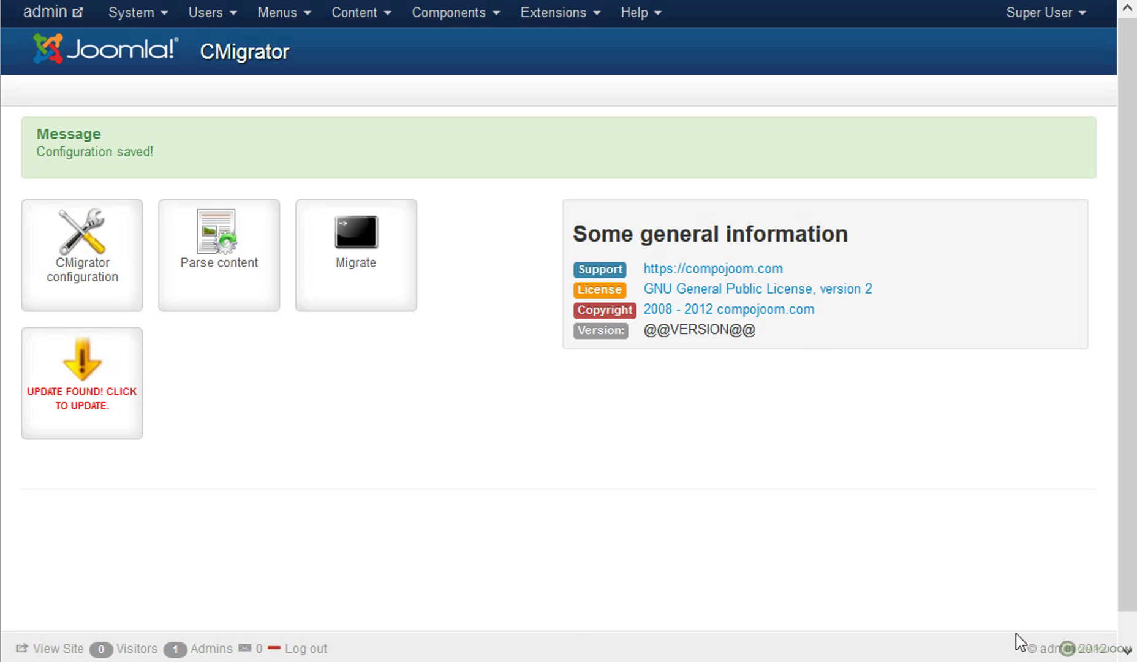
Step: Select the drupal6 configuration on the Migrate page and start the migration
left_click(368, 248)
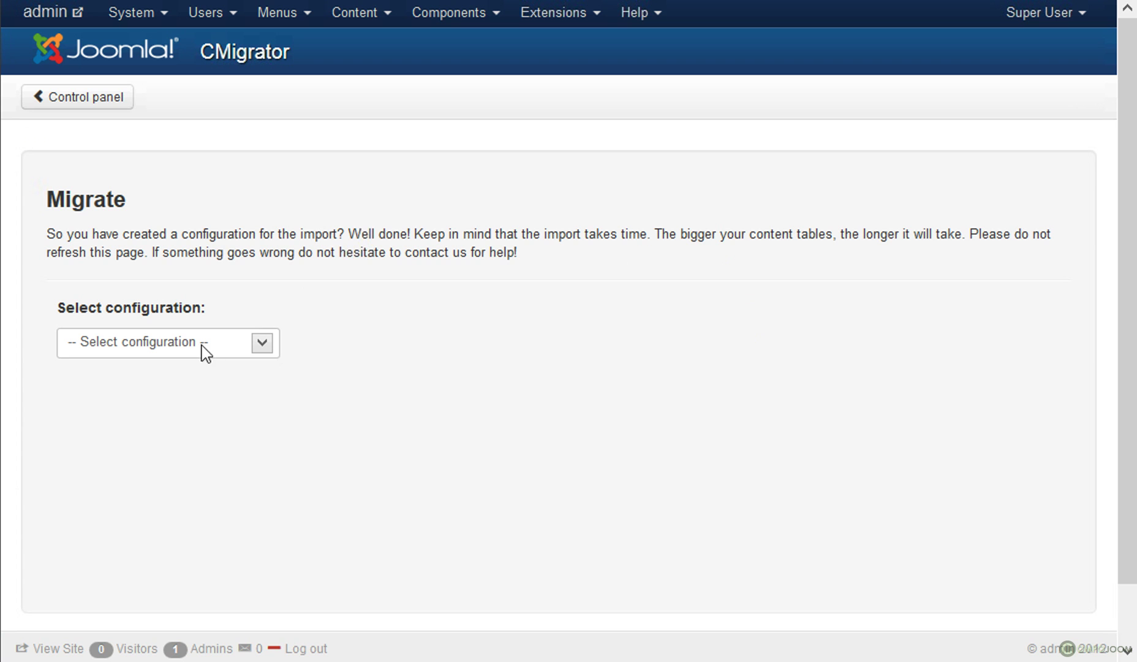
left_click(204, 349)
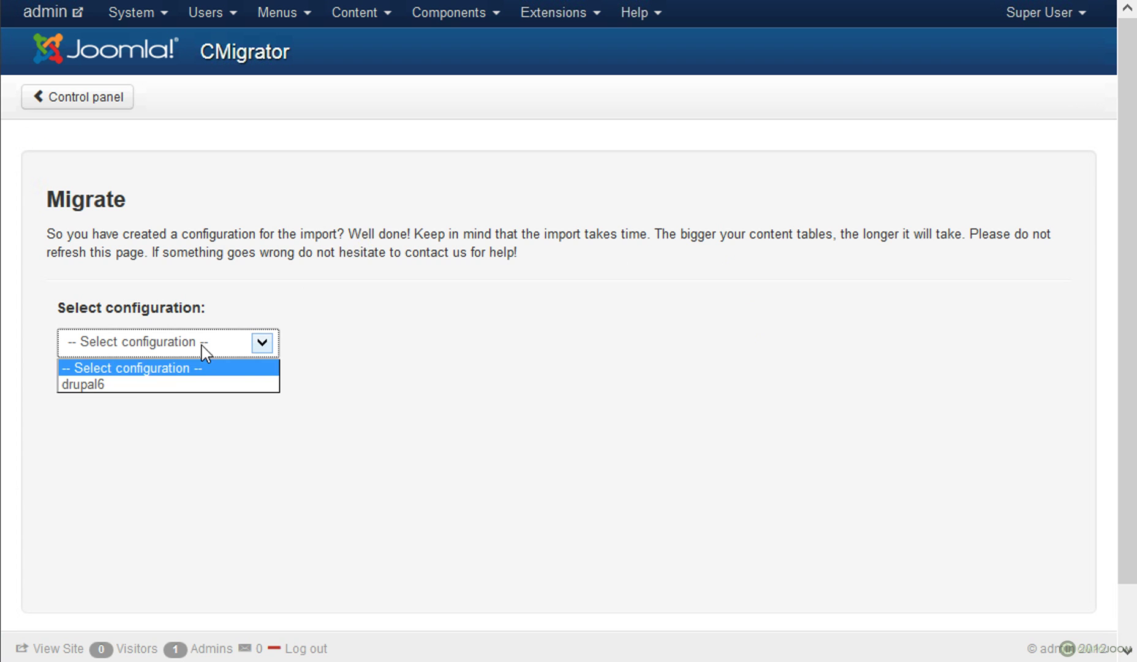
left_click(125, 385)
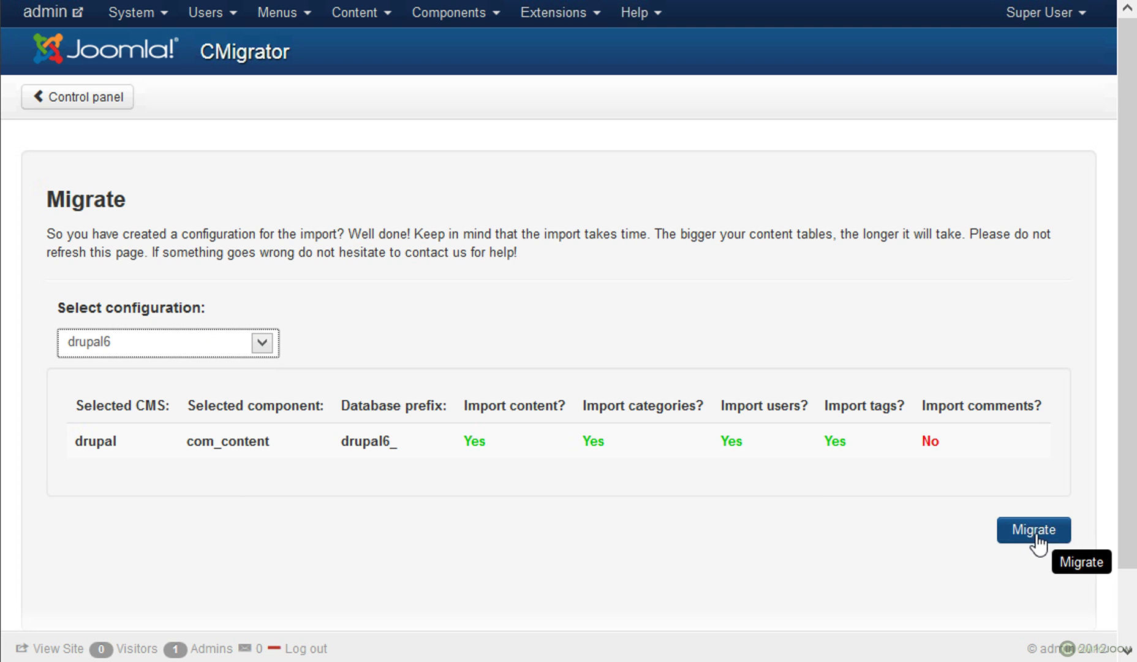
left_click(1037, 540)
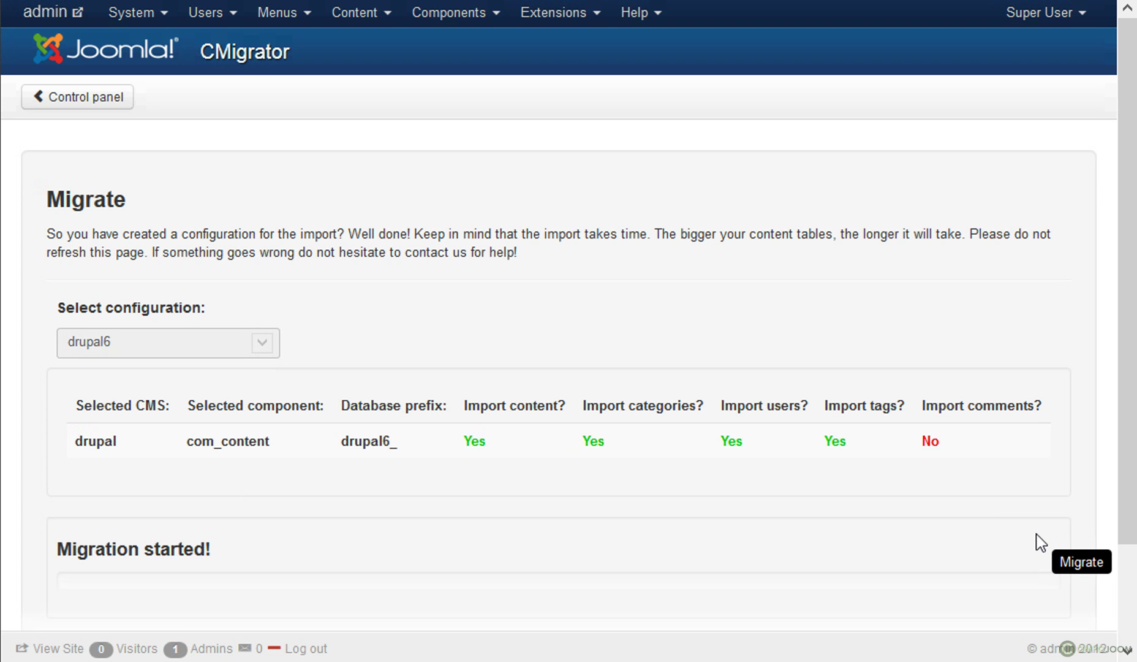
scroll(1023, 478, "down", 3)
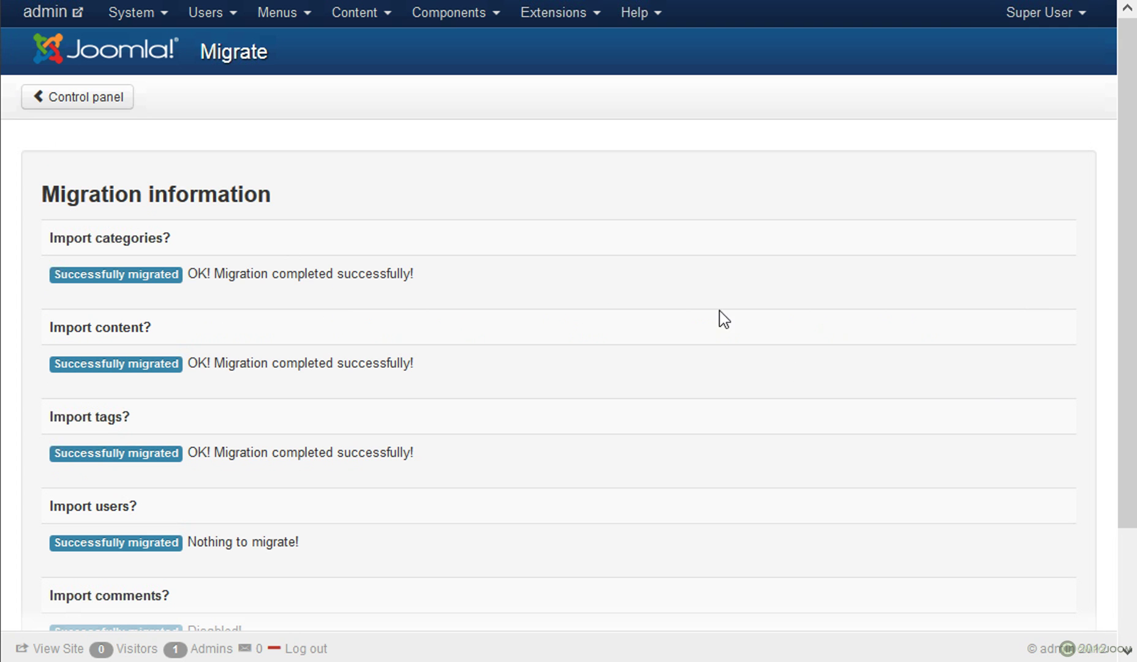
Step: Review results: categories, content and tags succeeded, users had nothing to migrate, comments Disabled
scroll(306, 315, "down", 3)
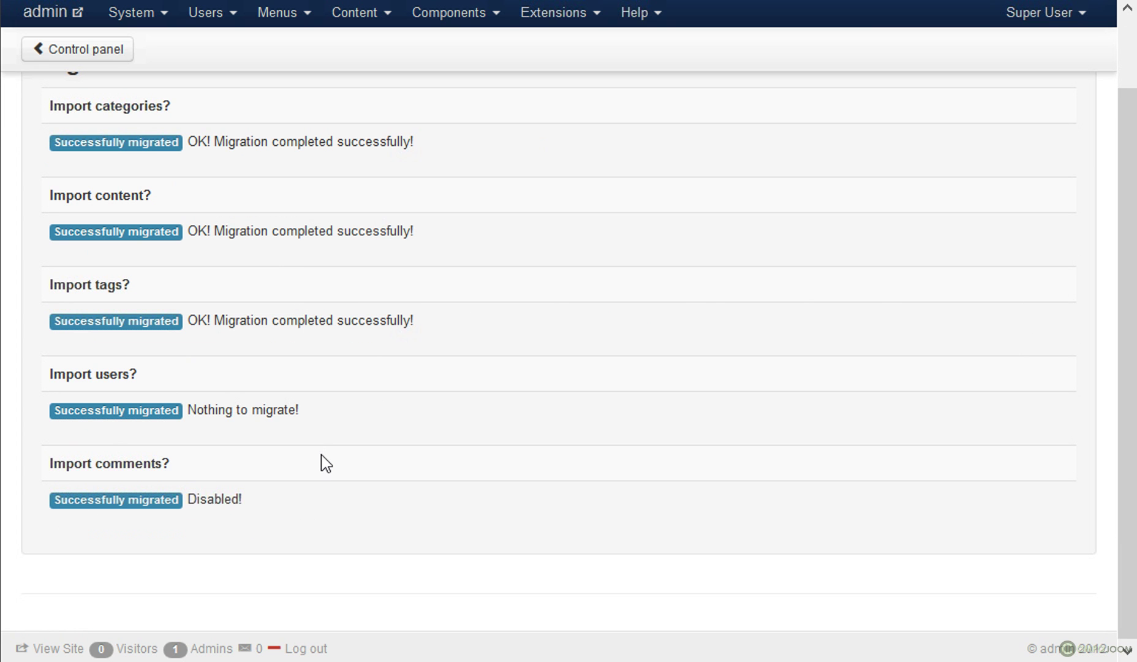
scroll(326, 463, "up", 1)
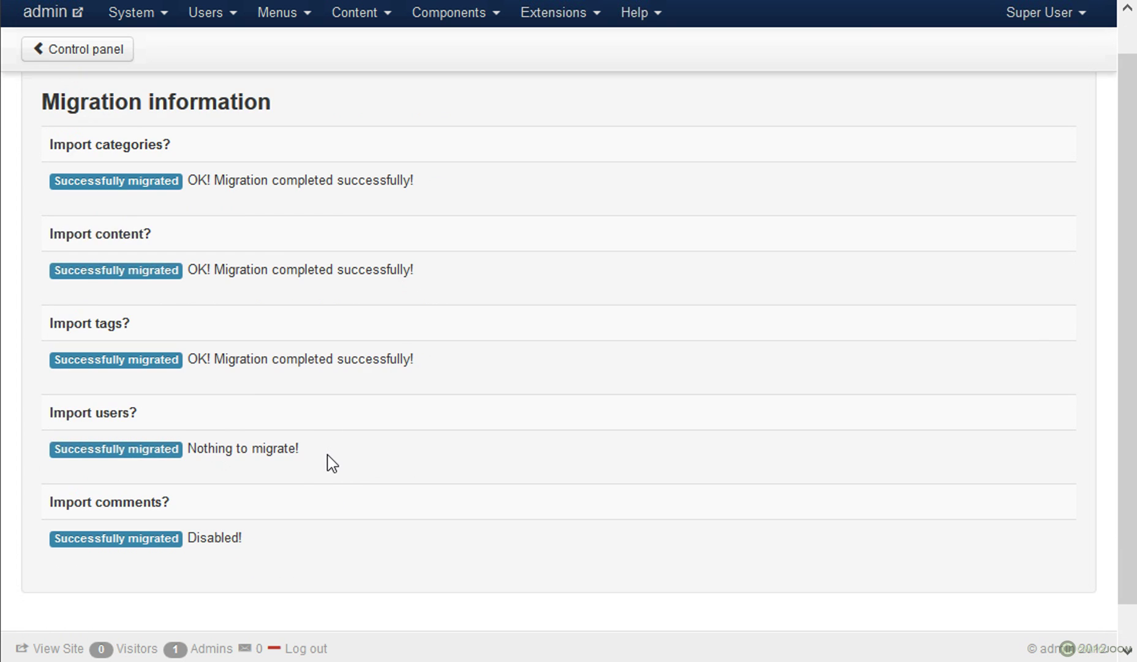
left_click_drag(197, 180, 486, 201)
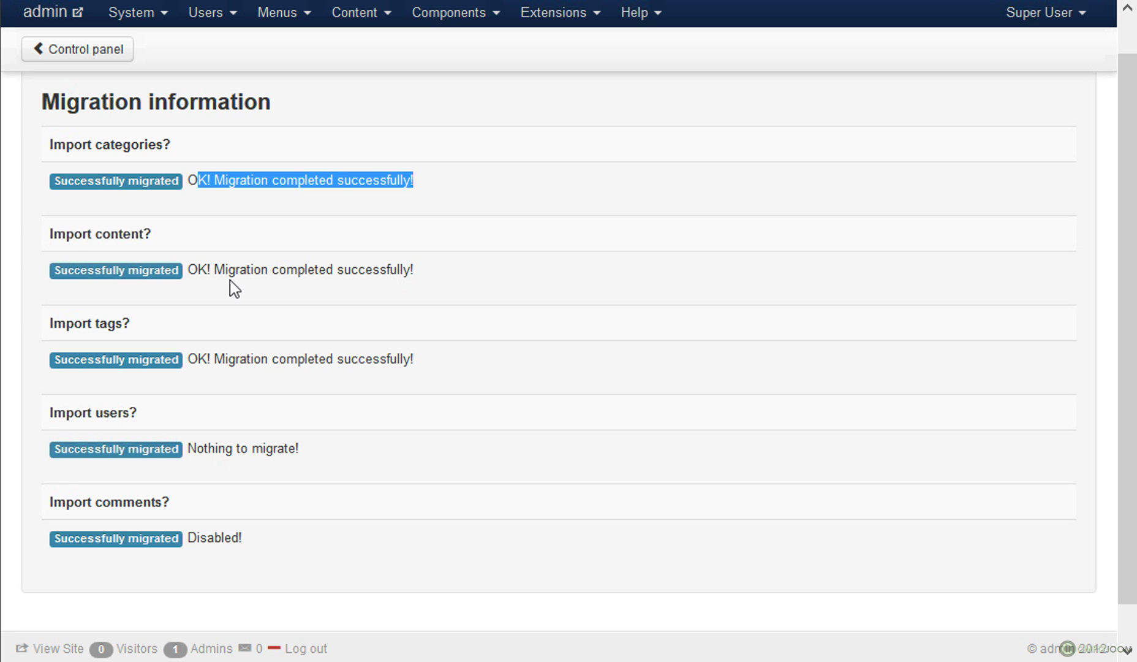
left_click_drag(225, 270, 477, 294)
left_click_drag(212, 353, 401, 341)
left_click_drag(49, 404, 363, 459)
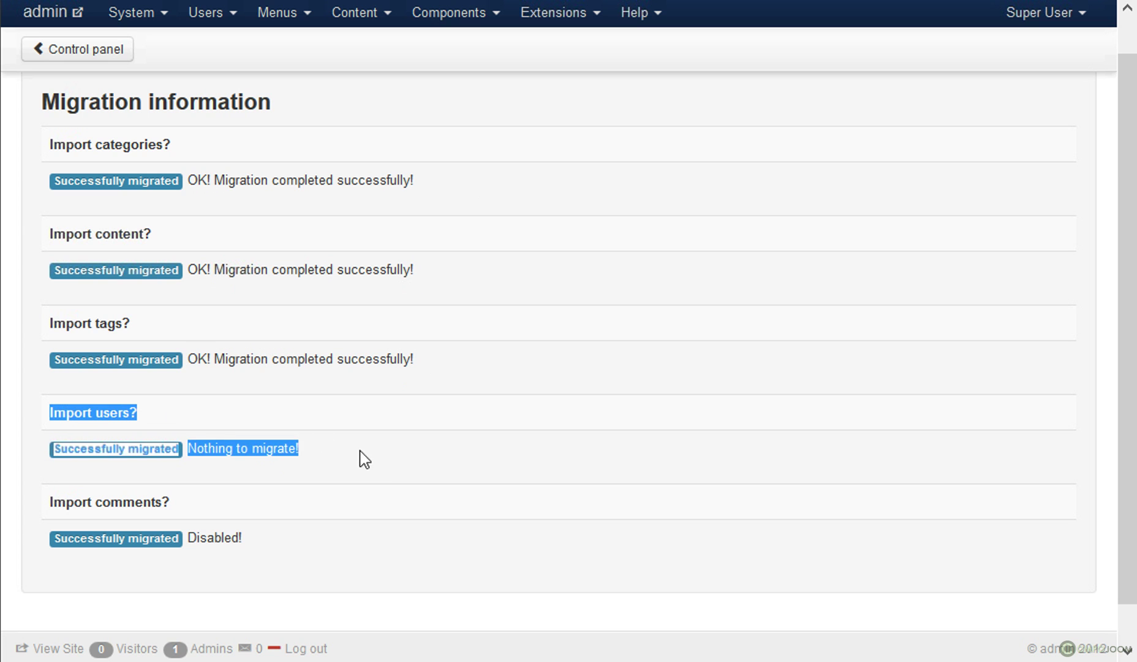
left_click(373, 467)
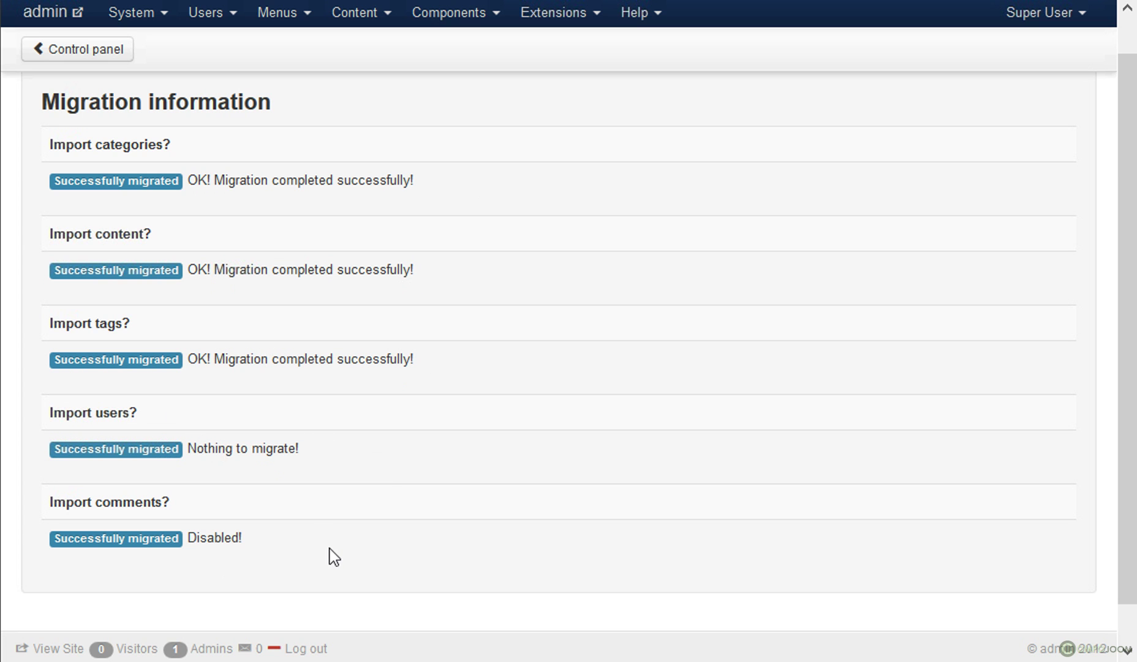
left_click_drag(330, 548, 41, 477)
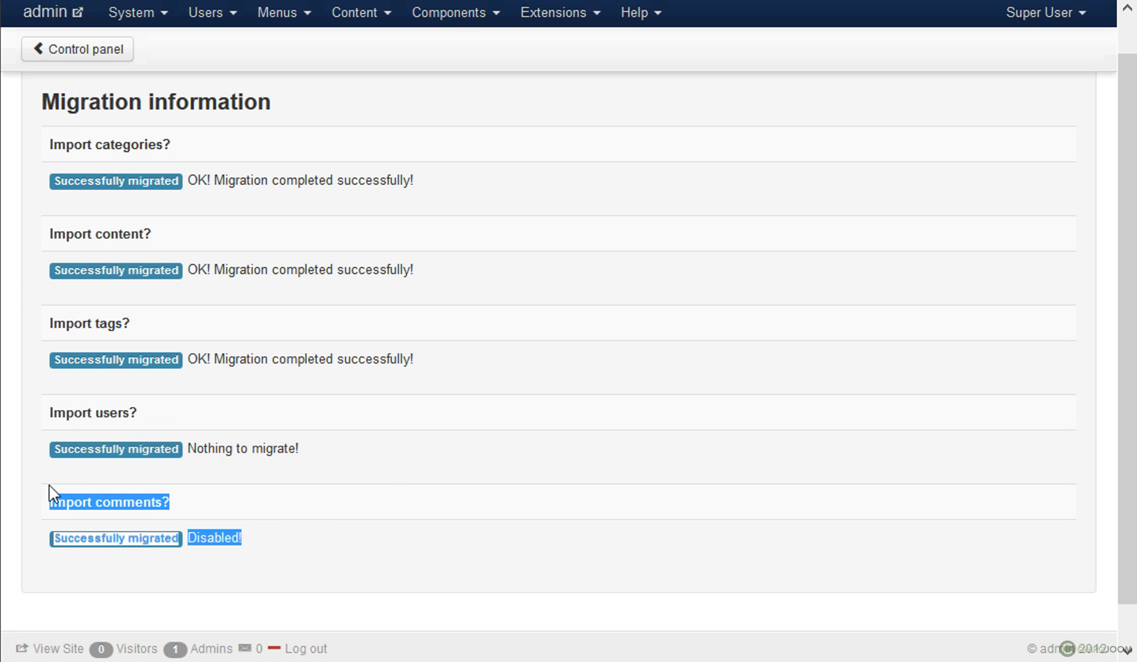
double_click(224, 539)
scroll(226, 542, "up", 2)
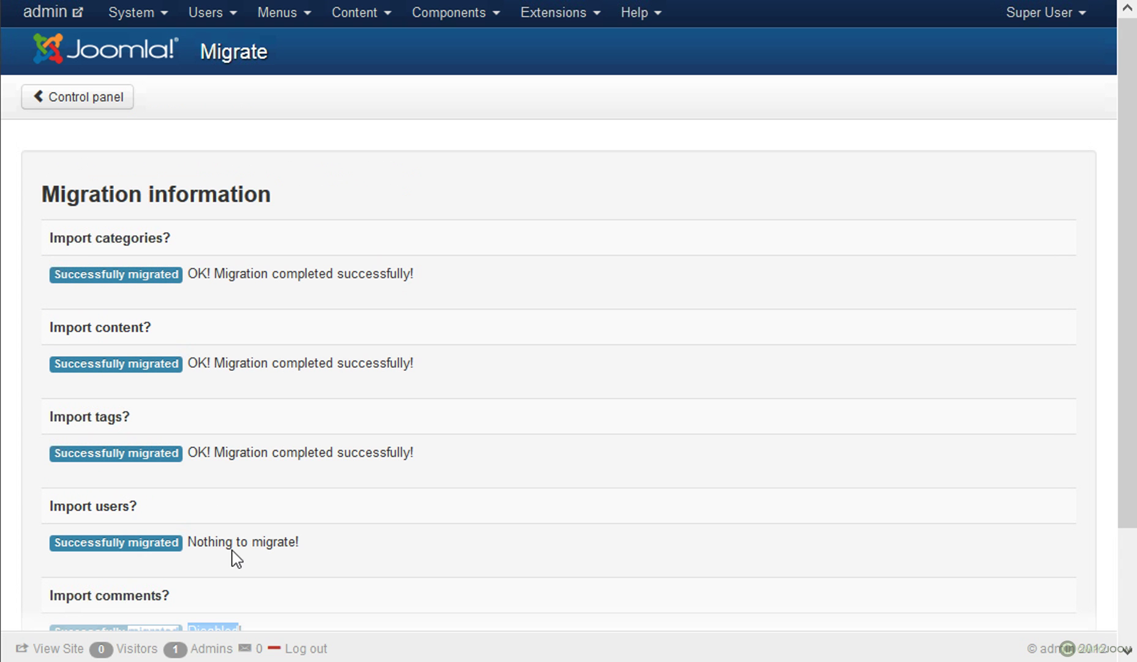
Step: Open Content > Article Manager to see the four imported Drupal articles
left_click(376, 29)
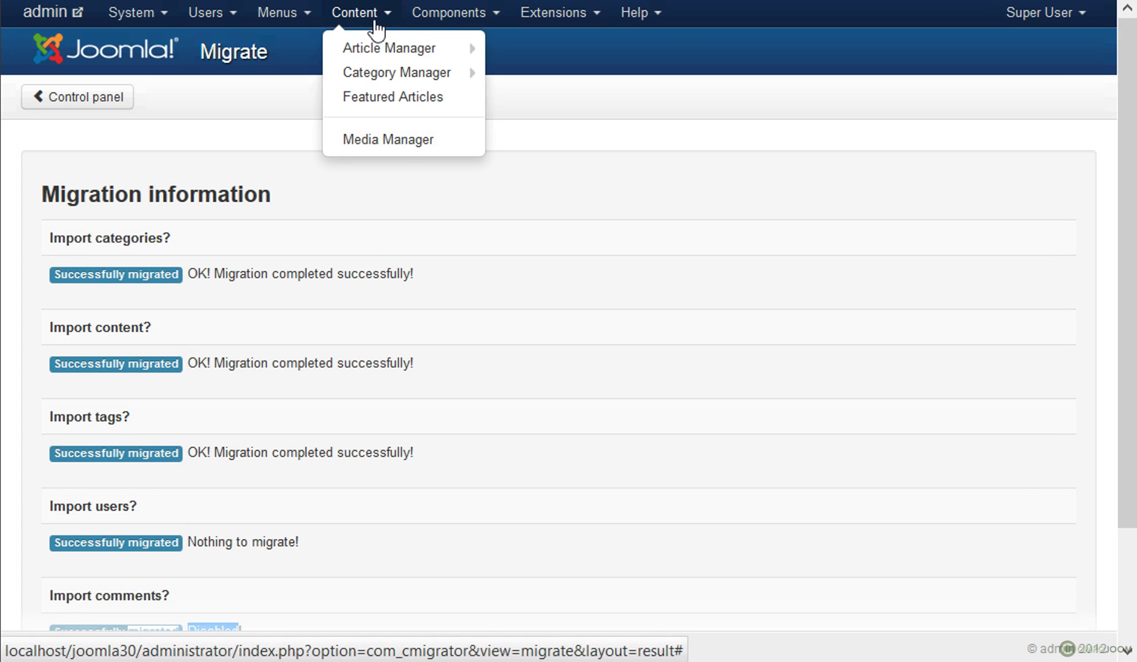
left_click(388, 49)
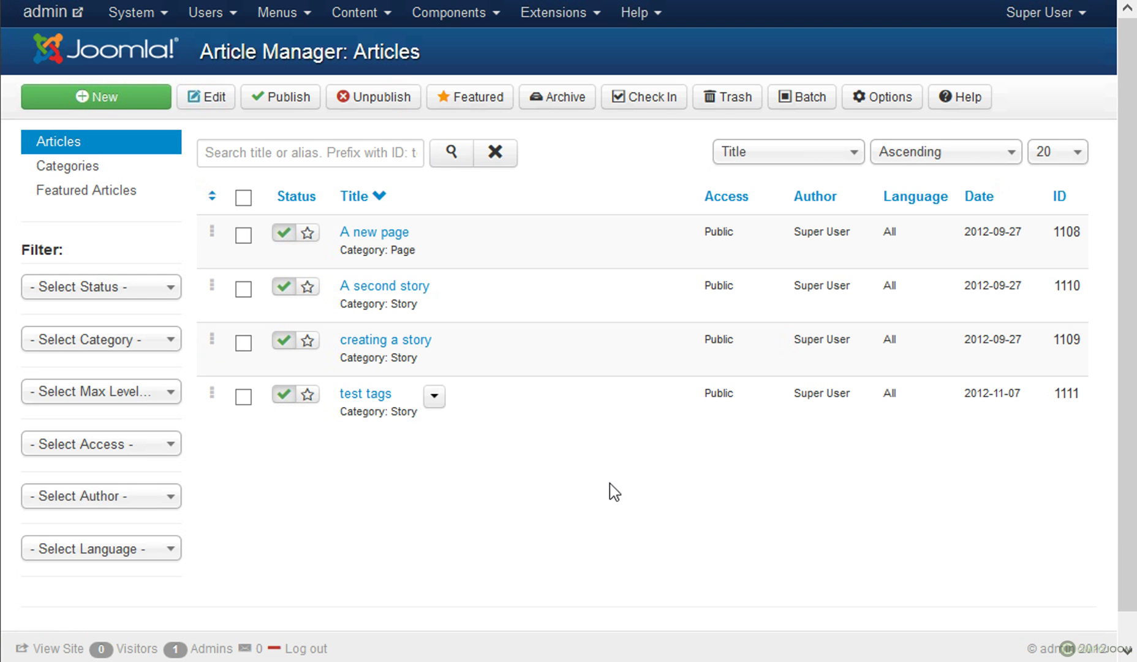
left_click(382, 234)
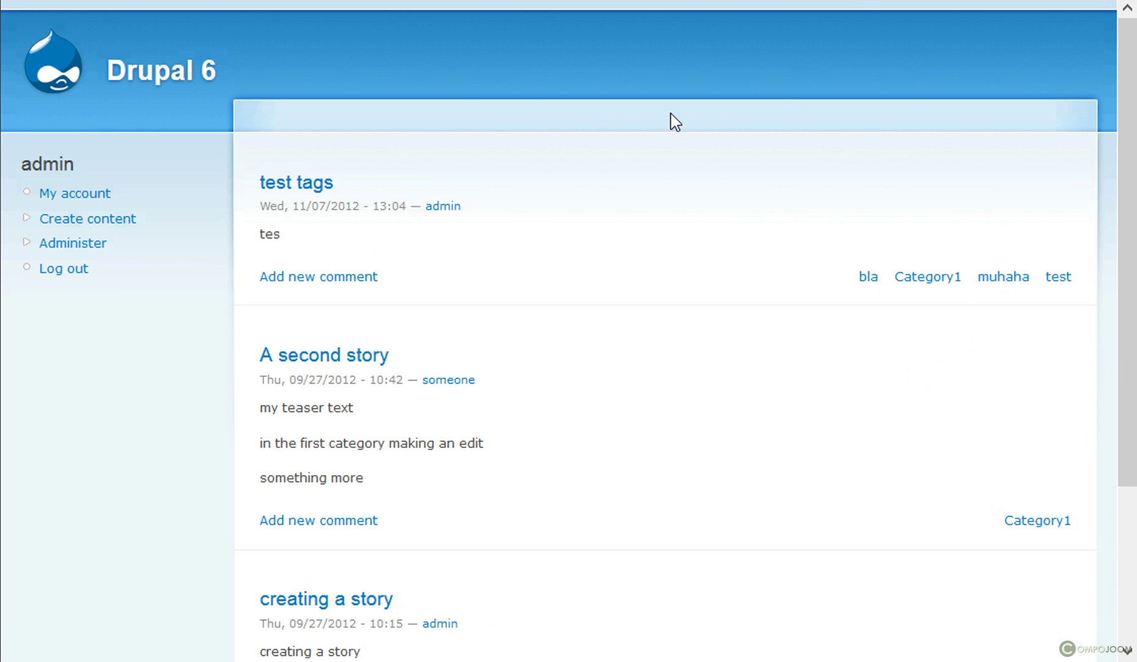
scroll(521, 392, "down", 1)
scroll(521, 392, "down", 3)
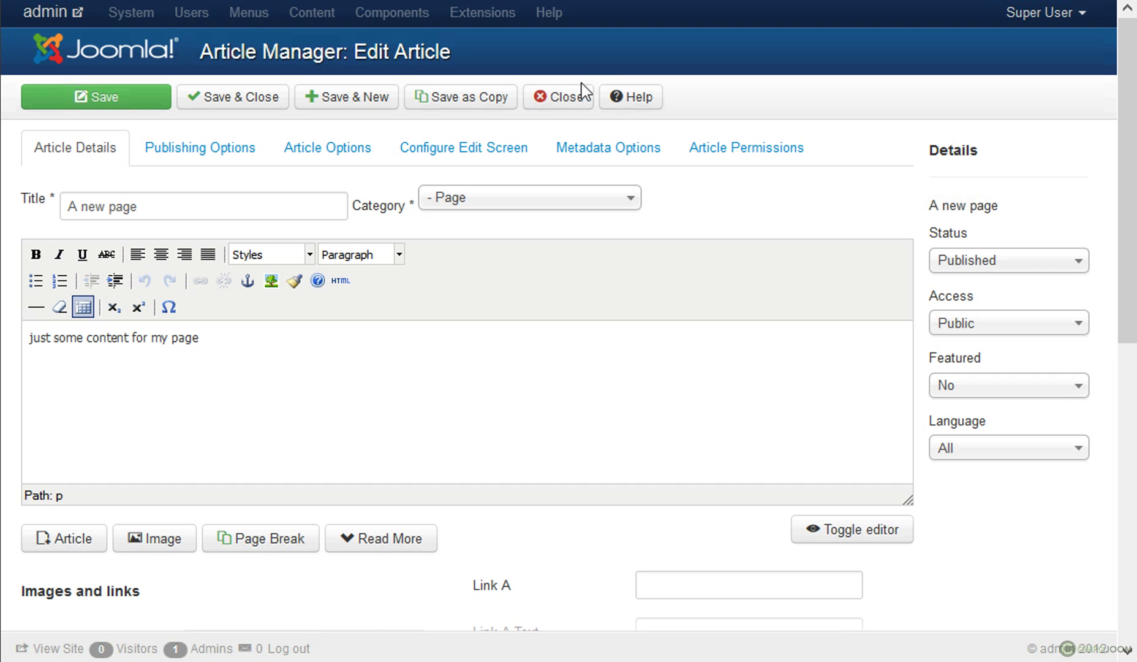
left_click(576, 97)
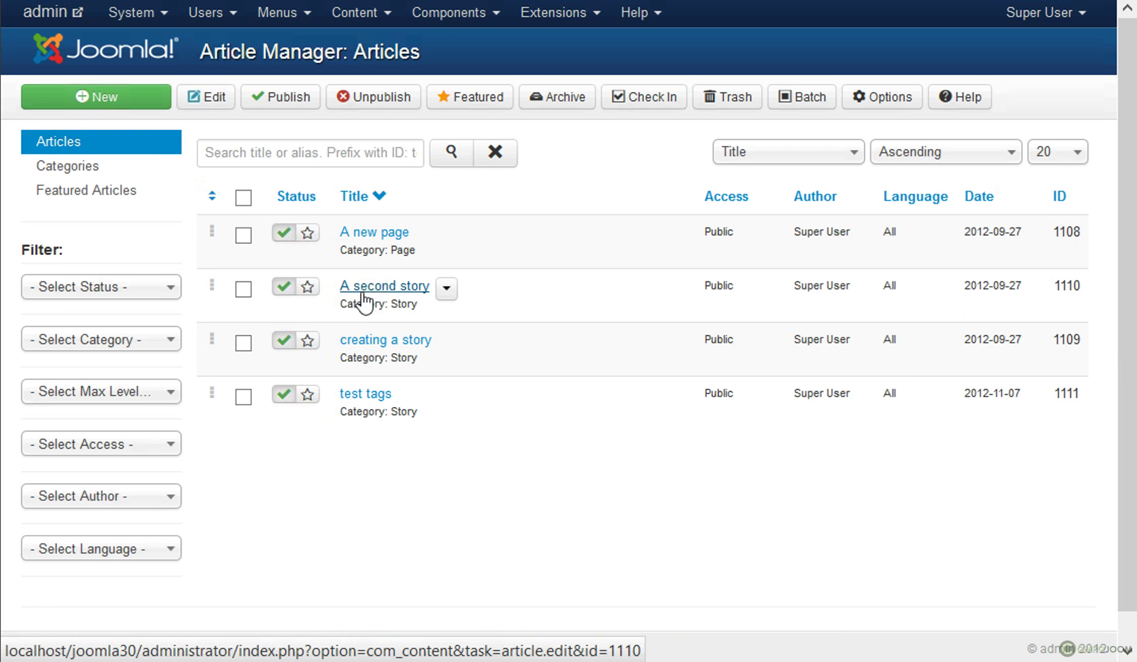
left_click(396, 345)
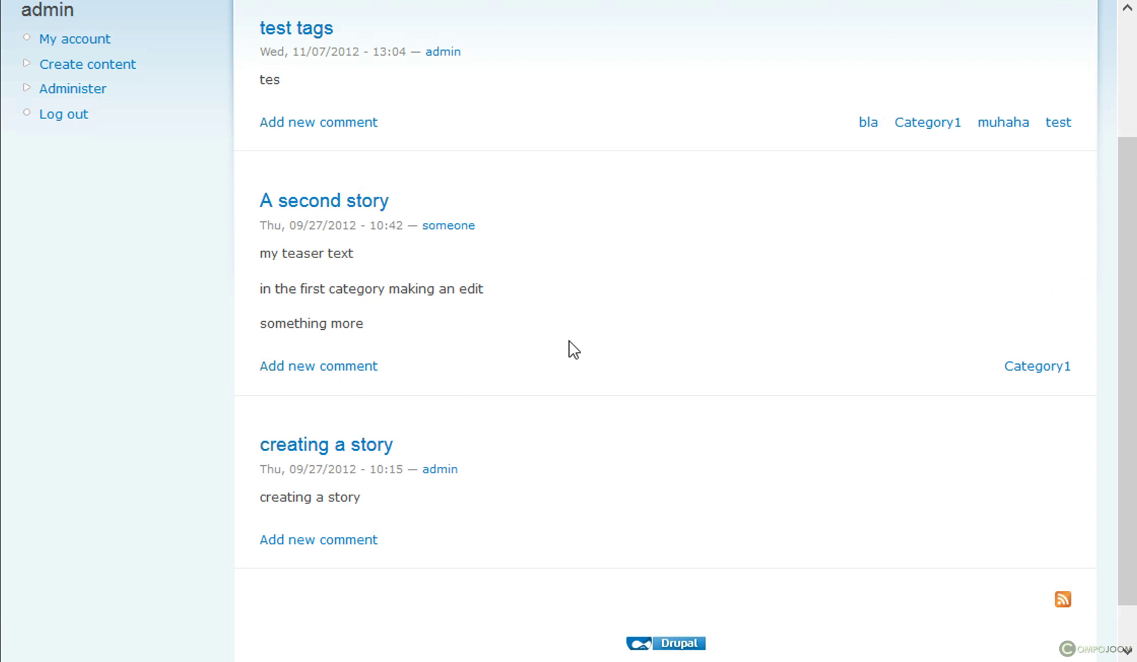
left_click(326, 445)
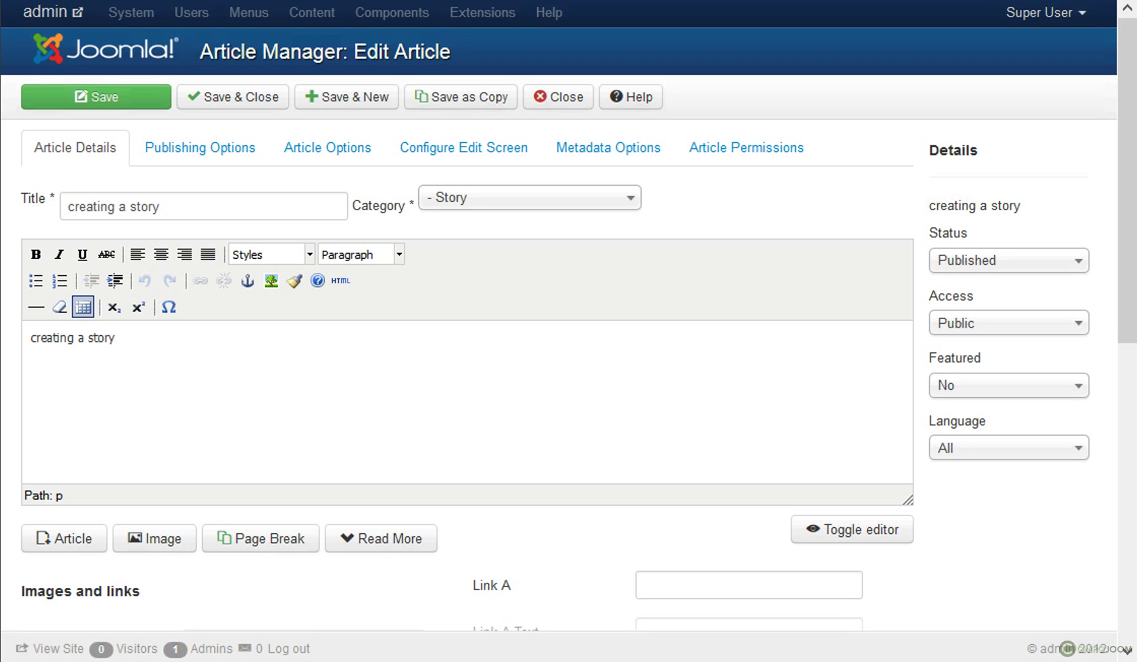
left_click(567, 101)
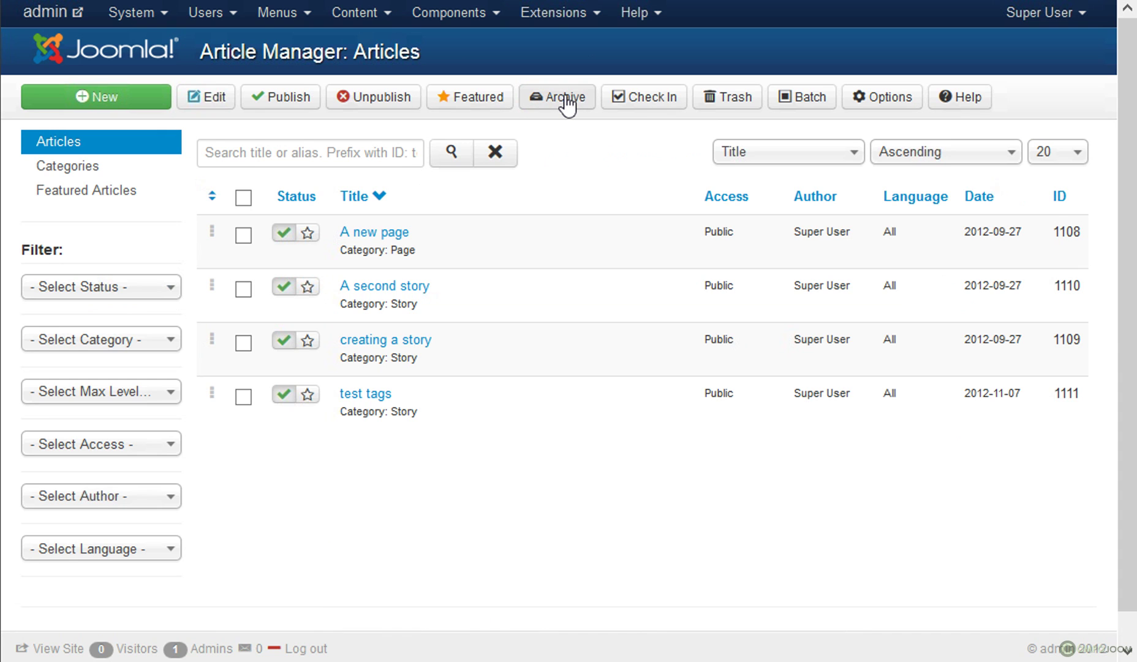
left_click(431, 12)
Step: Choose WordPress as the source CMS in CMigrator configuration and create a new configuration
left_click(483, 146)
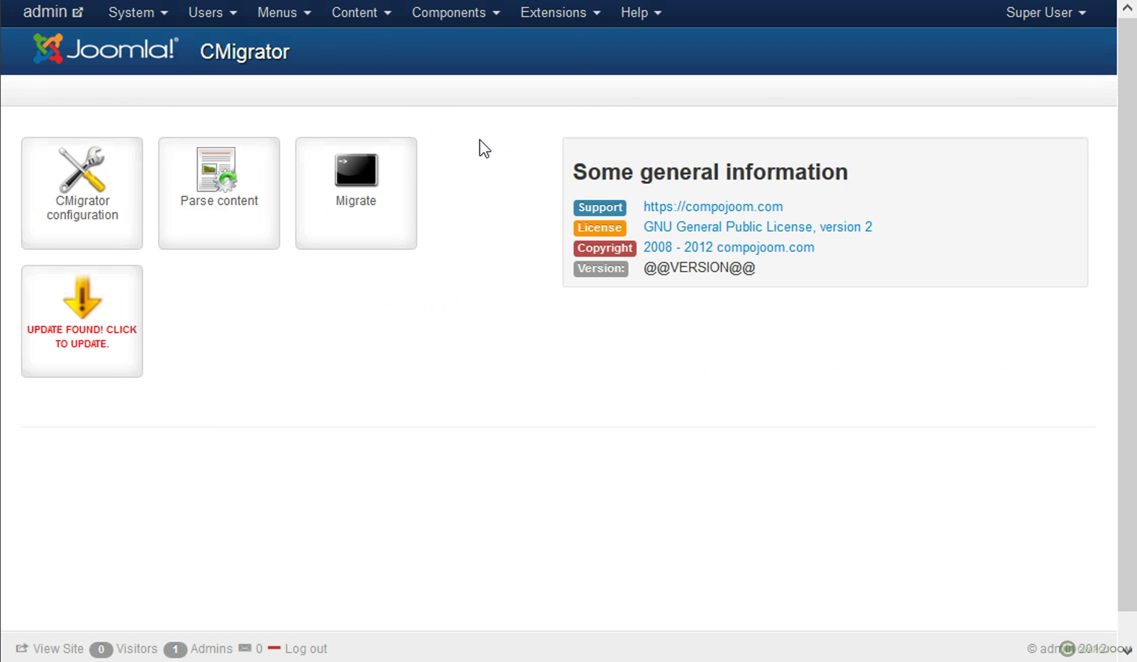
left_click(107, 182)
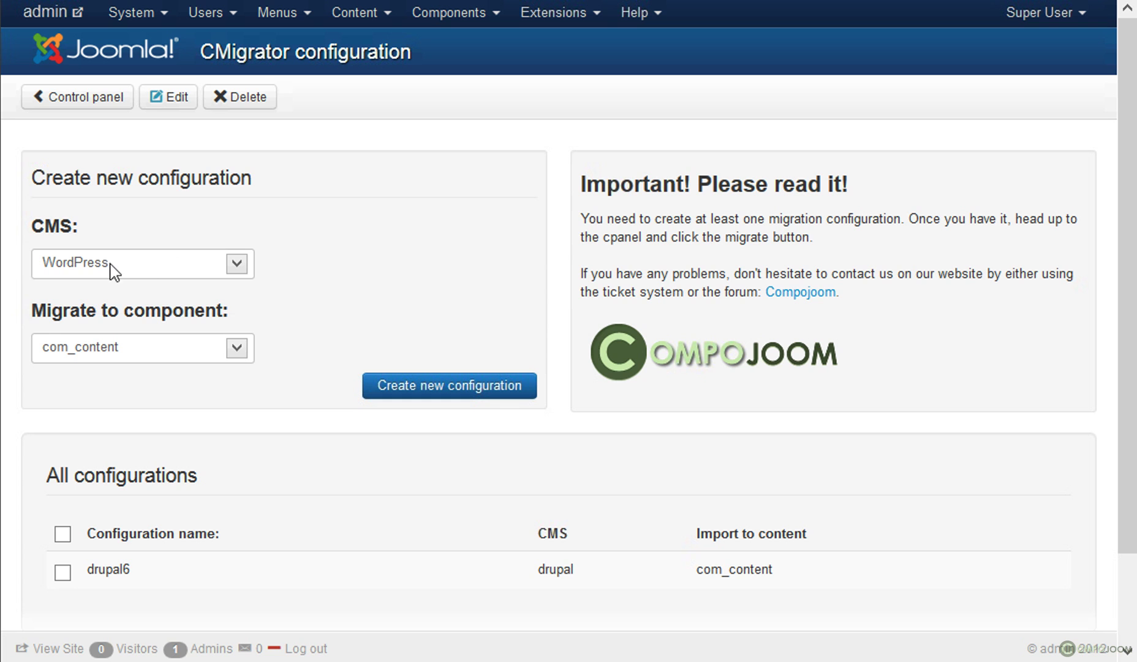
left_click(112, 266)
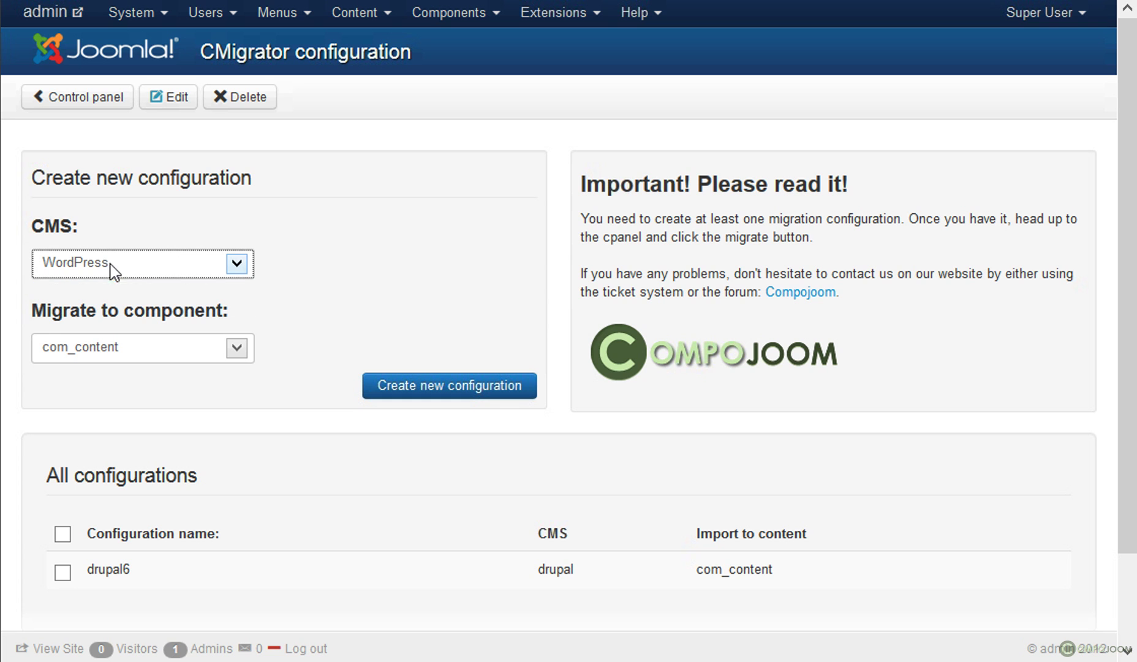
left_click(407, 384)
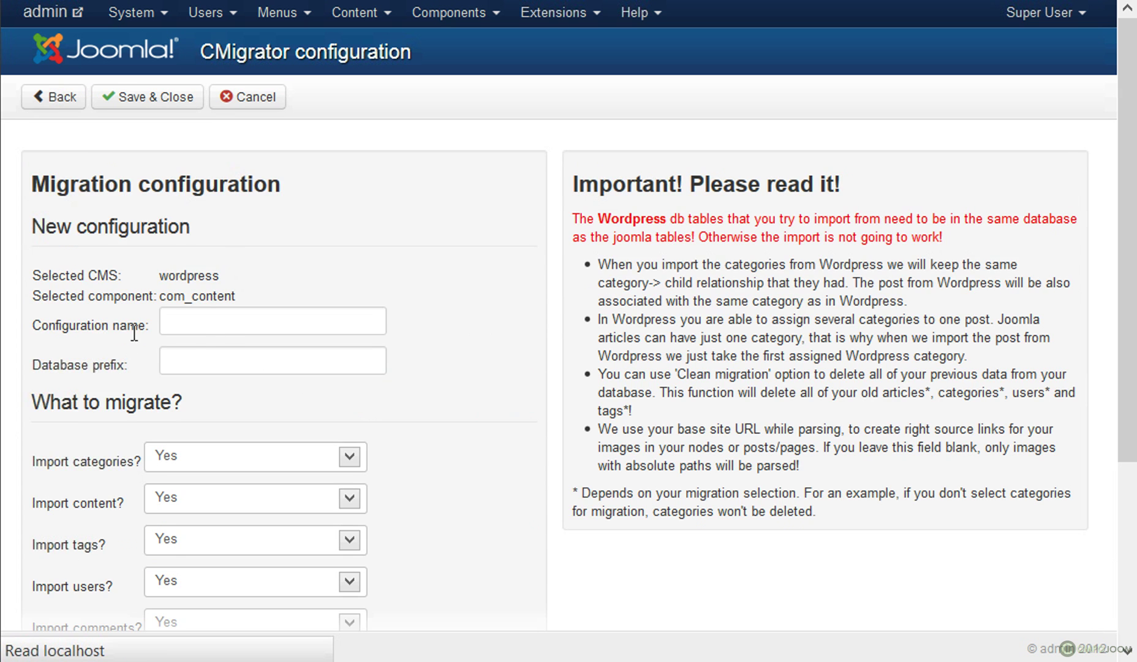
Step: Name the configuration wordpress with database prefix wp_
left_click(207, 388)
type("wordpress")
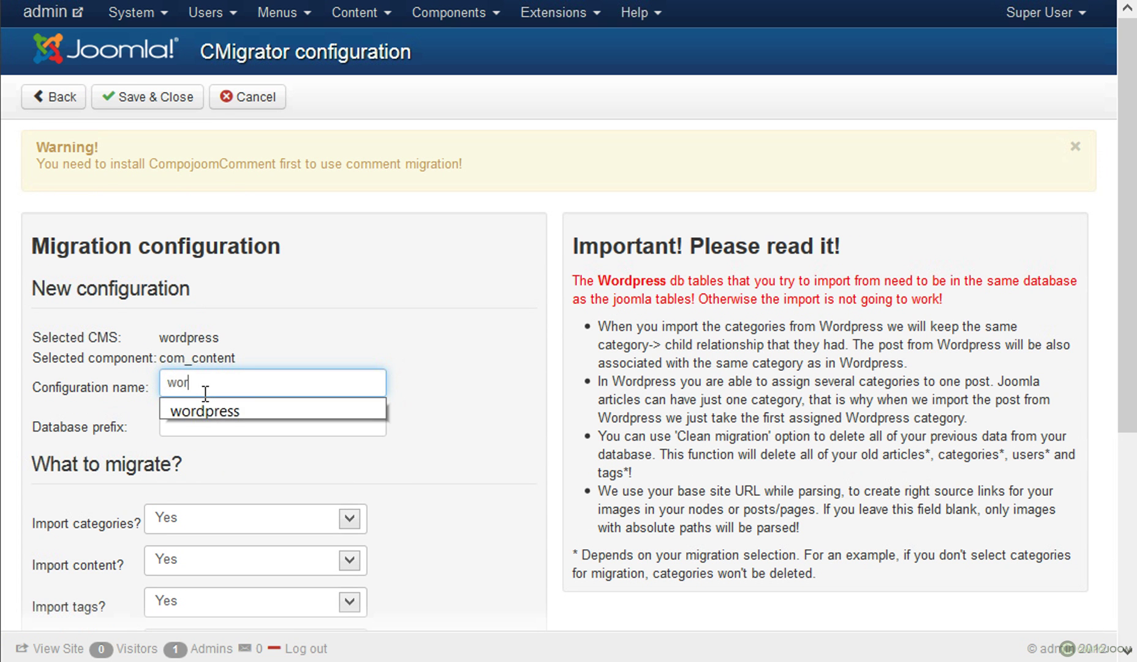
key("Tab")
type("wp_")
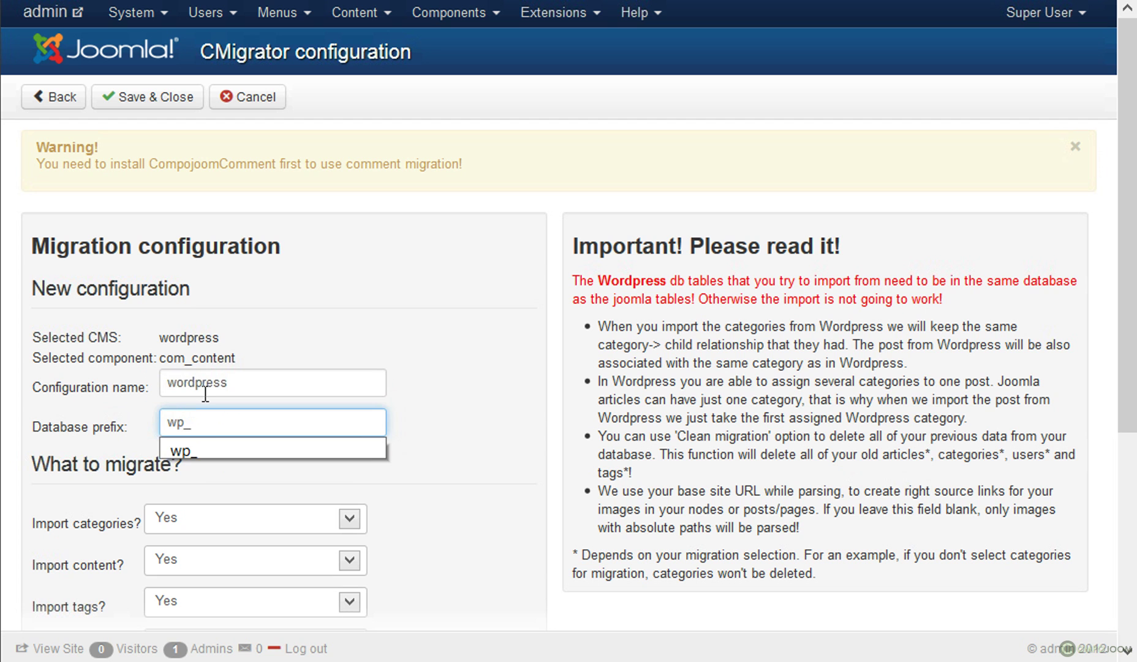
key("Tab")
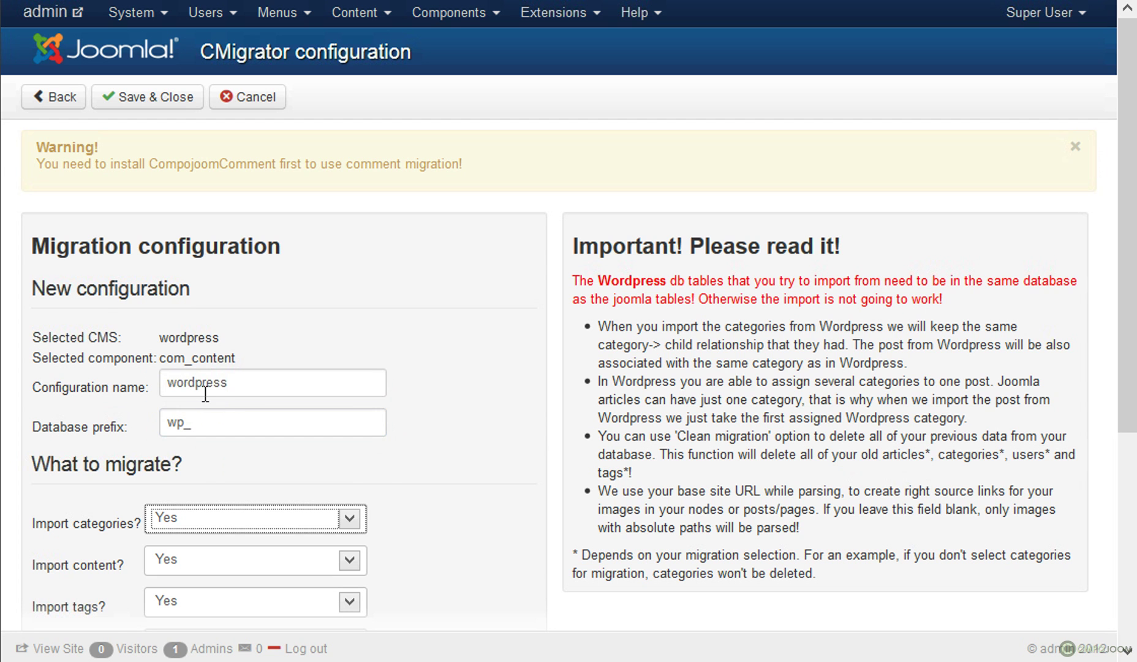
Step: Set Clean migration to No and save and close the configuration
scroll(205, 394, "down", 3)
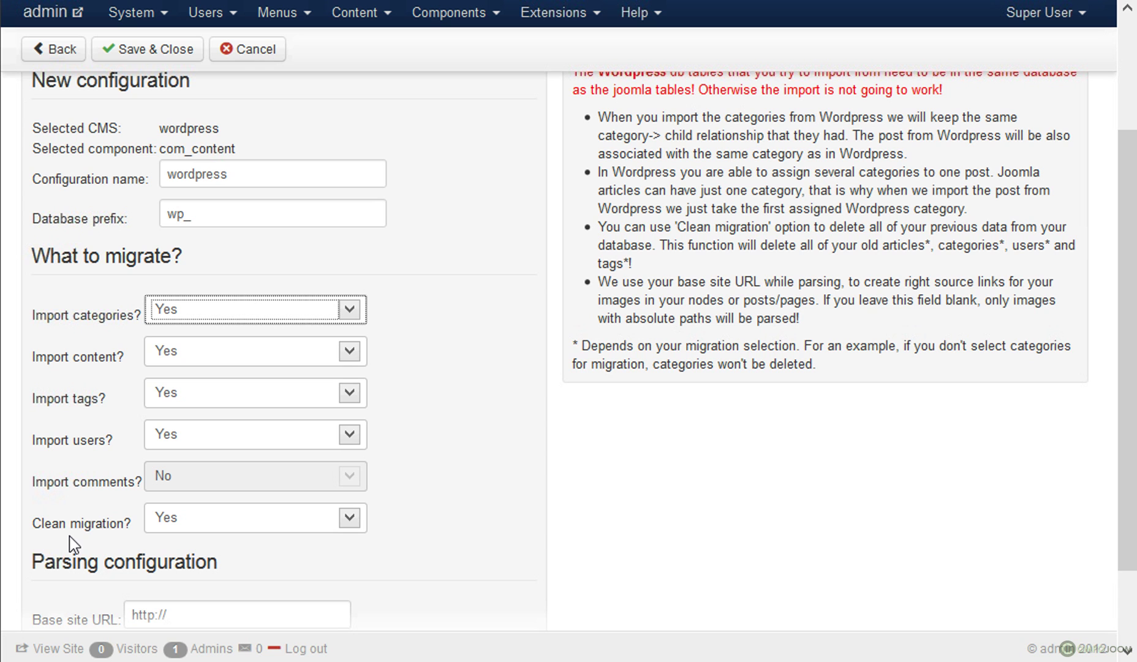
left_click(204, 519)
left_click(201, 558)
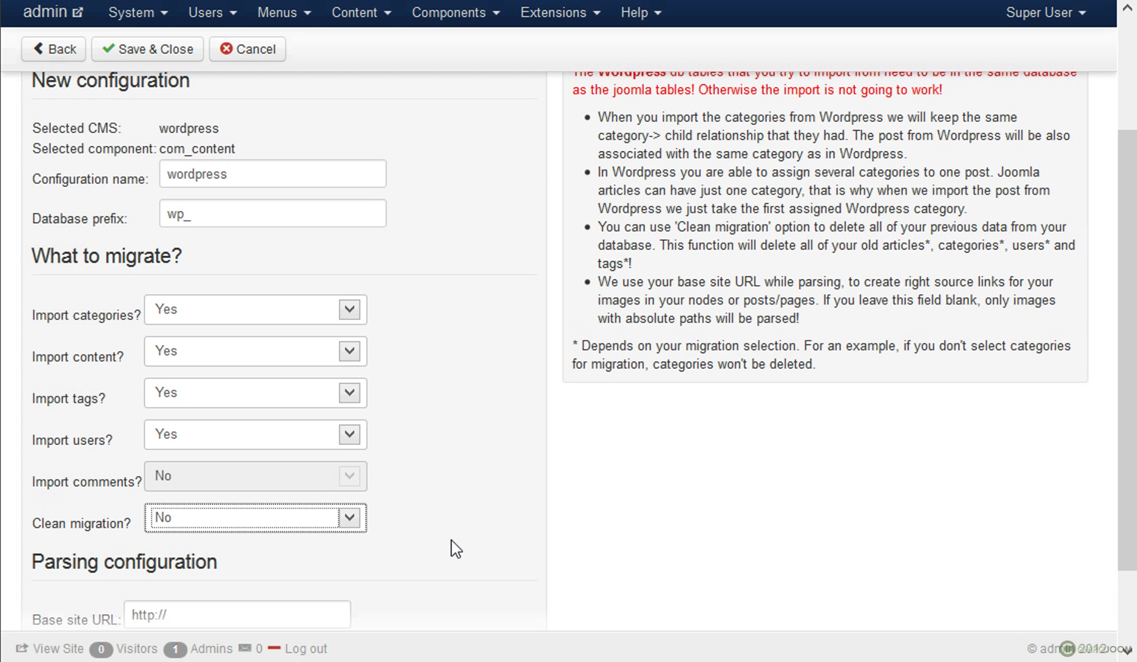
scroll(459, 543, "down", 1)
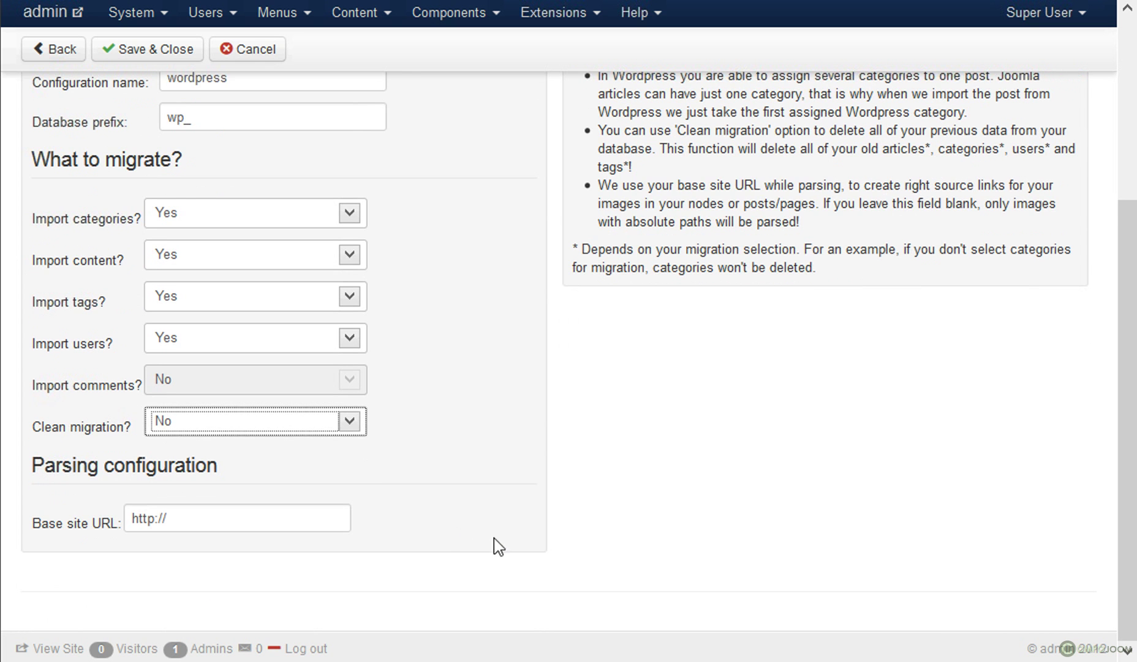
scroll(500, 546, "up", 5)
left_click(136, 96)
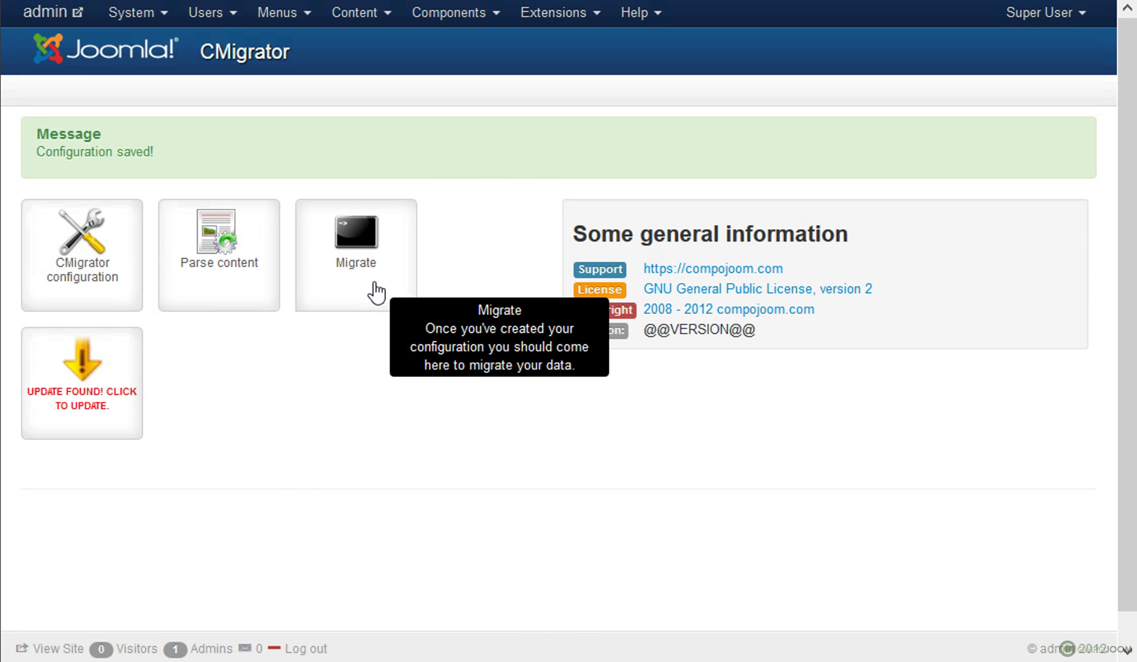
Step: Select the wordpress configuration on the Migrate page and start the migration
left_click(379, 293)
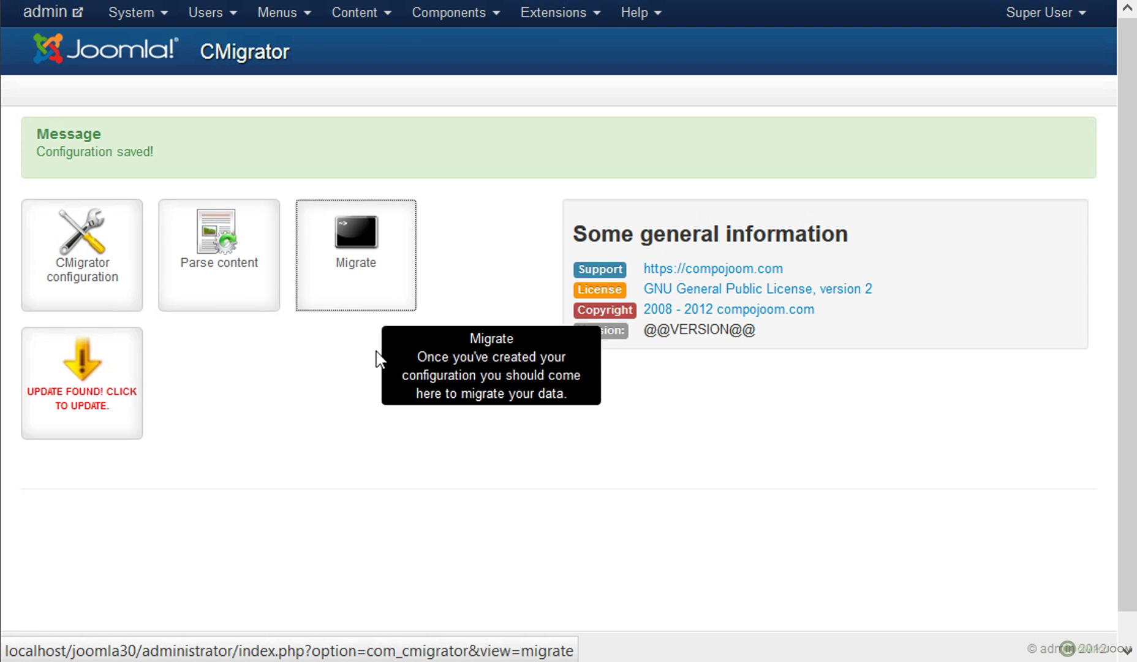
scroll(202, 337, "down", 1)
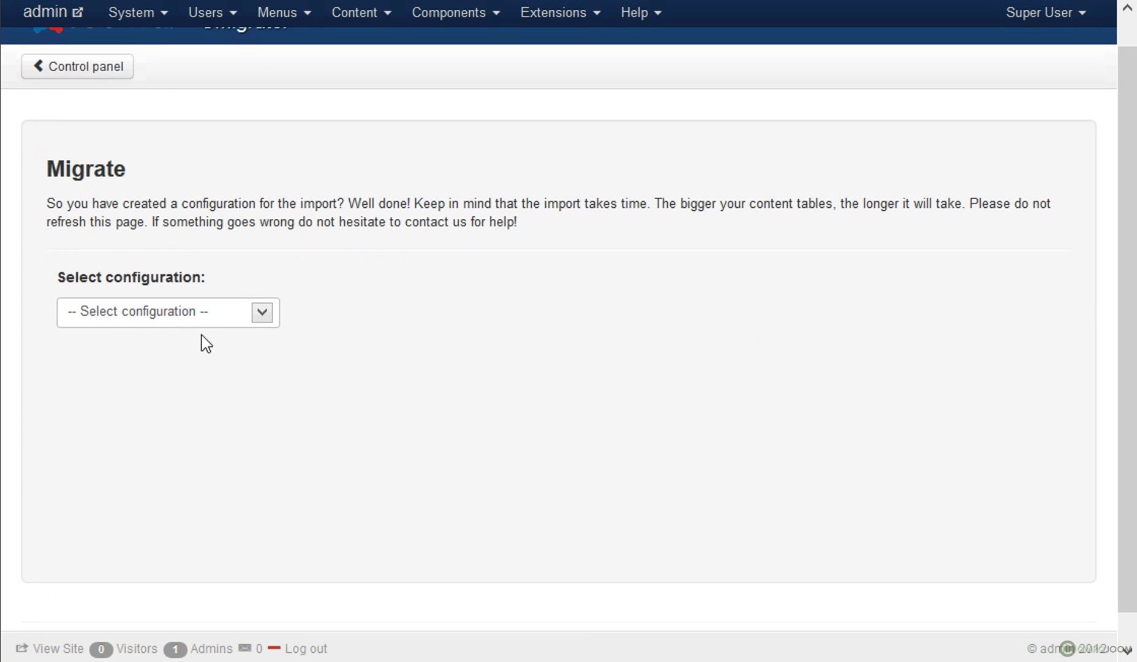
left_click(204, 313)
left_click(143, 372)
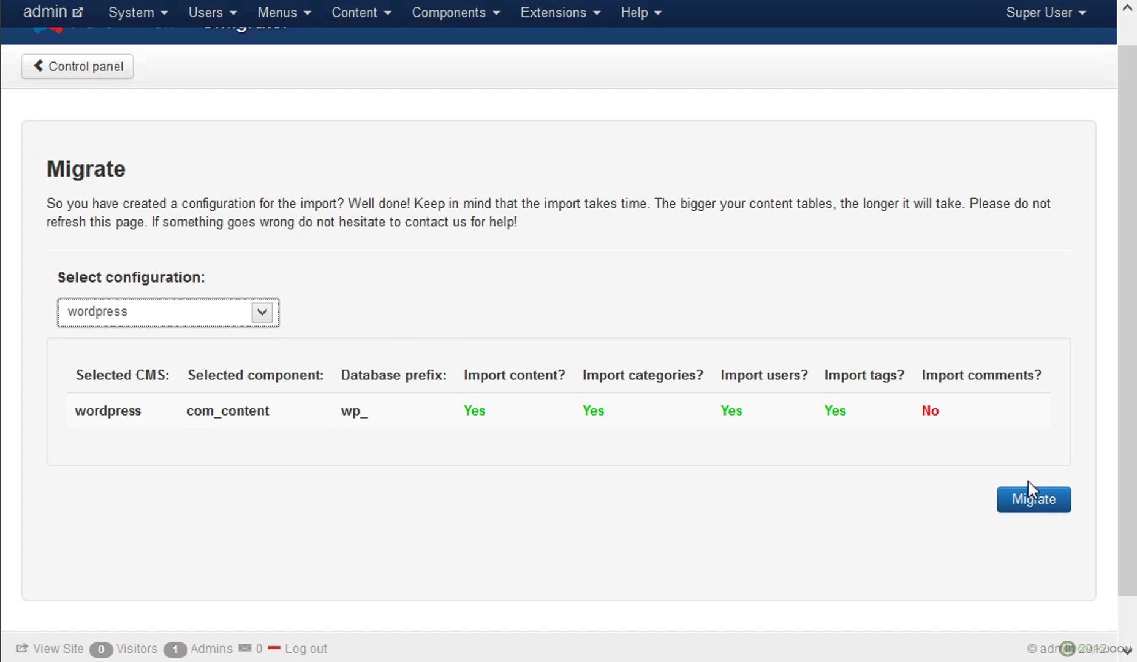
left_click(1027, 497)
scroll(932, 479, "down", 1)
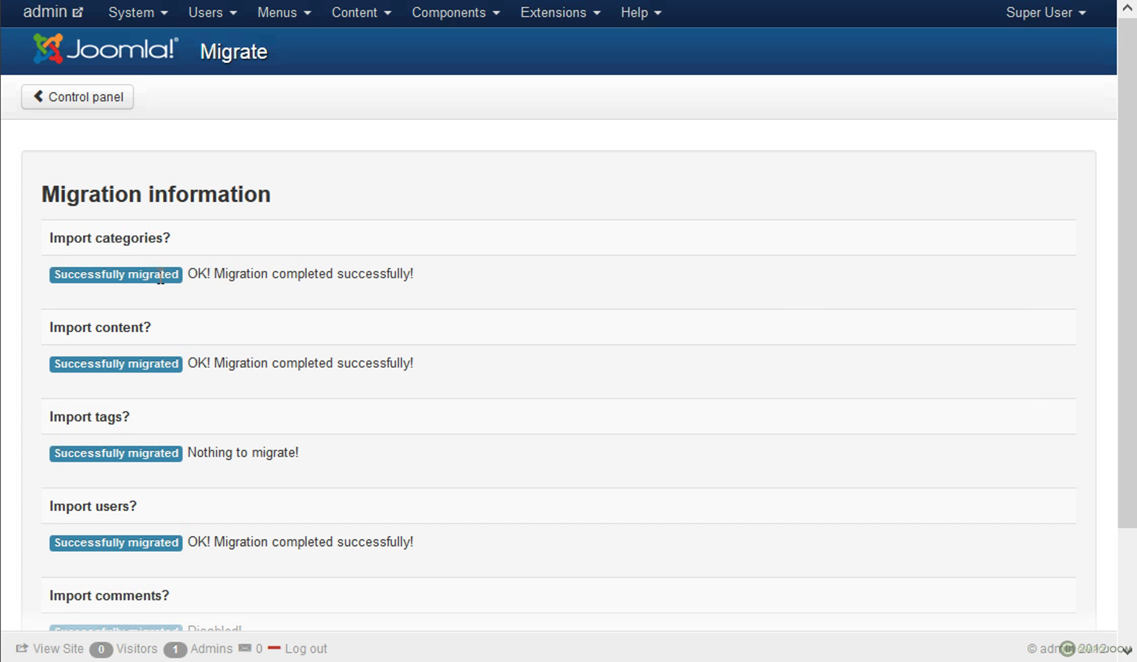
Step: Check that categories, content and users report successful migration
left_click_drag(145, 273, 452, 285)
left_click(443, 315)
scroll(290, 418, "down", 2)
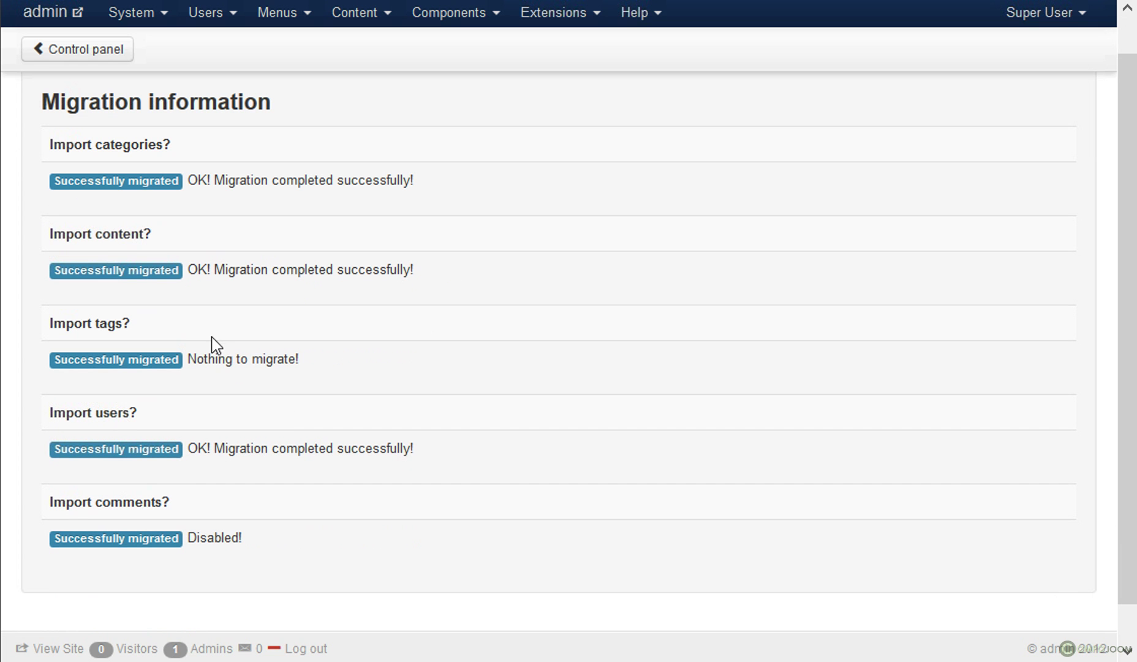
left_click_drag(196, 359, 378, 362)
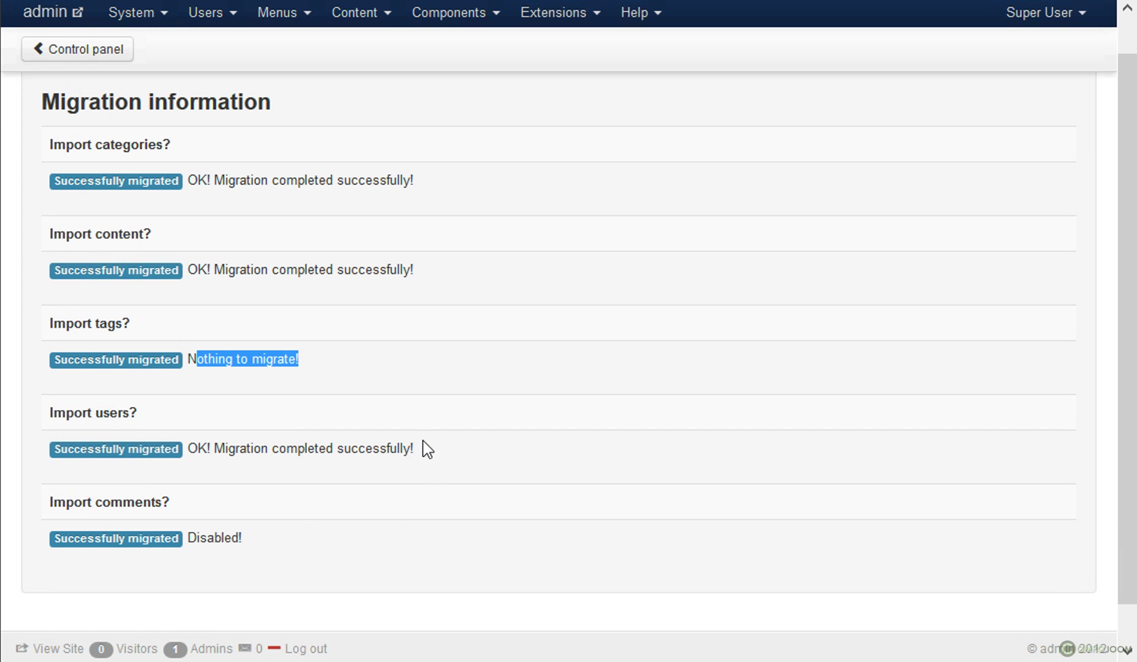
left_click_drag(197, 448, 476, 482)
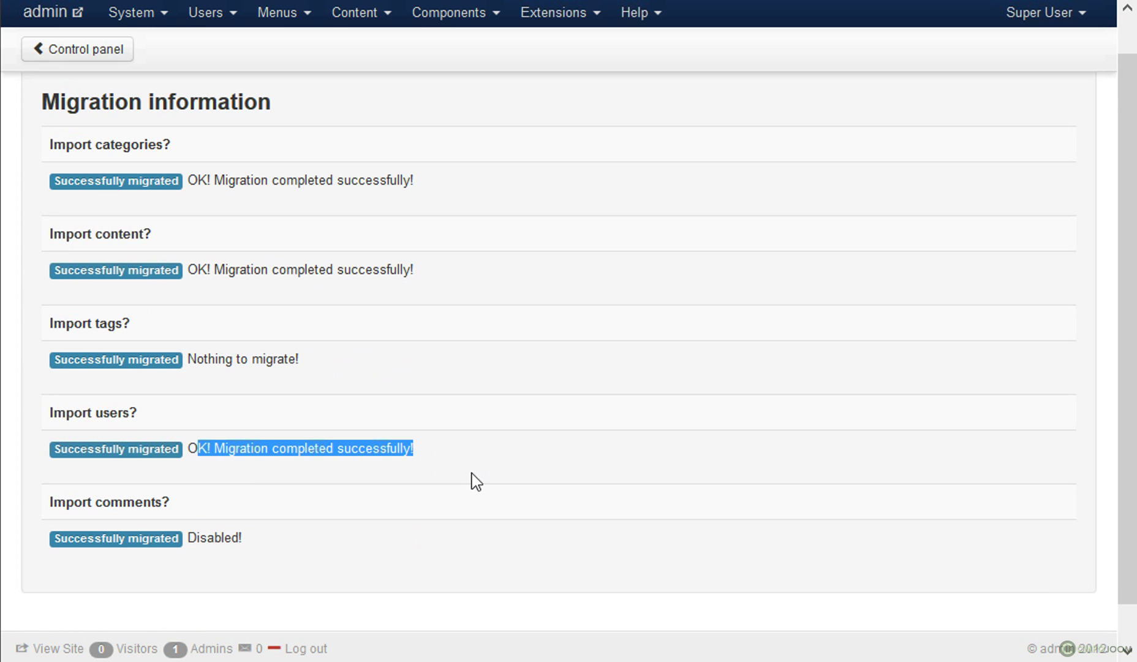
left_click(477, 482)
scroll(482, 472, "up", 2)
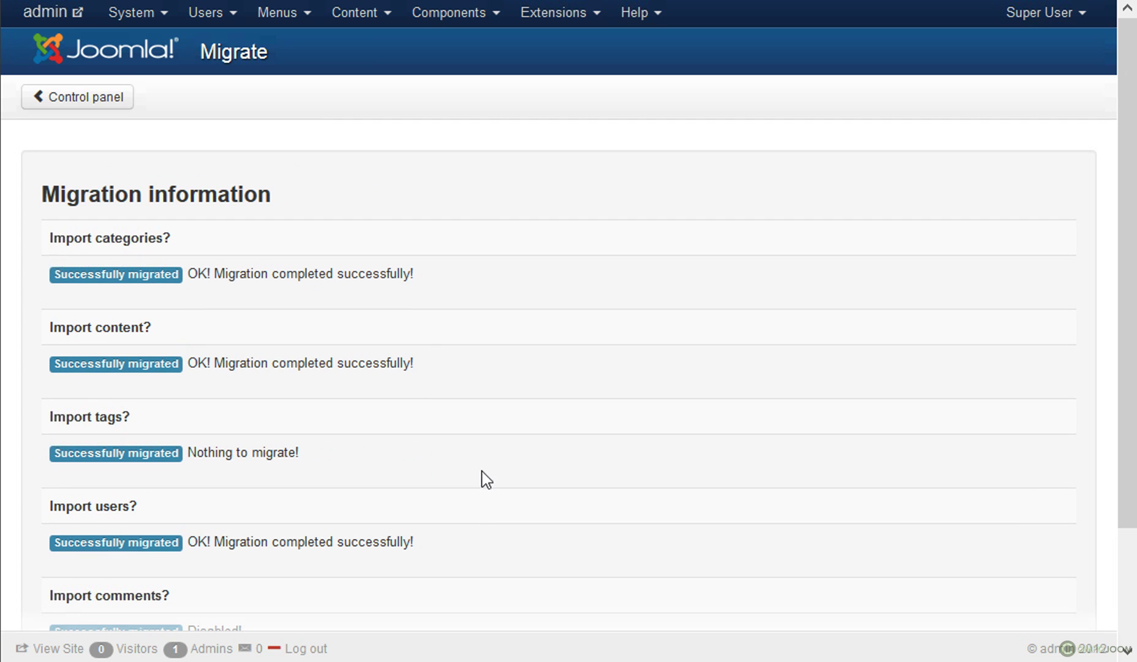
left_click(348, 20)
Step: Browse the Article Manager, where WordPress posts appear alongside existing articles like 'A second story'
left_click(362, 49)
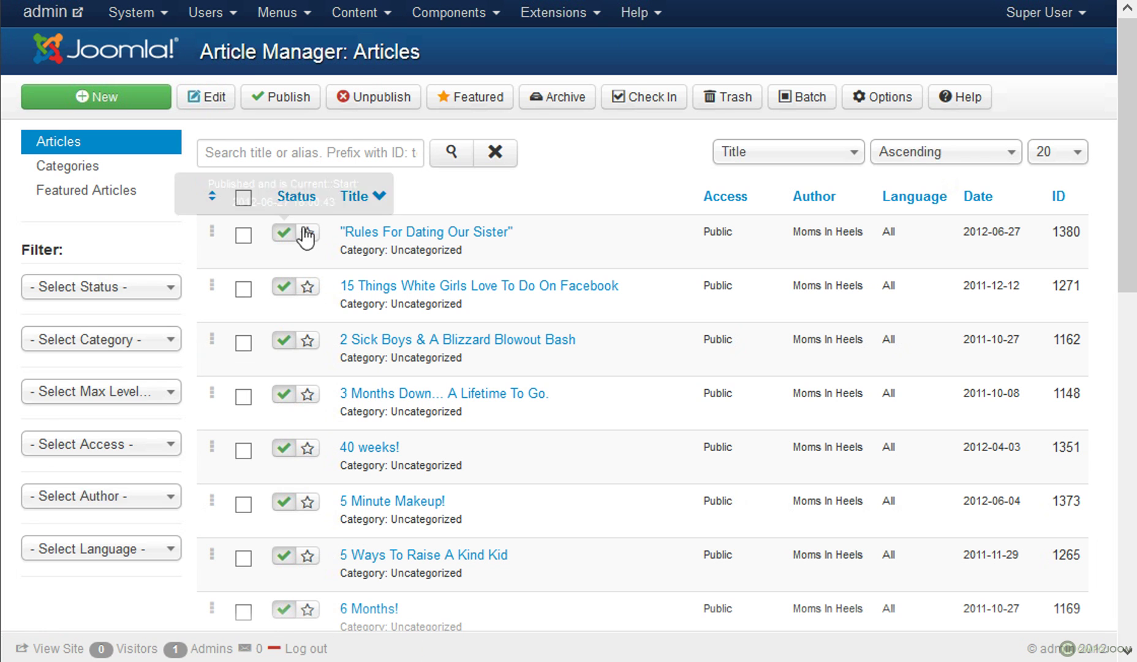
scroll(706, 353, "down", 10)
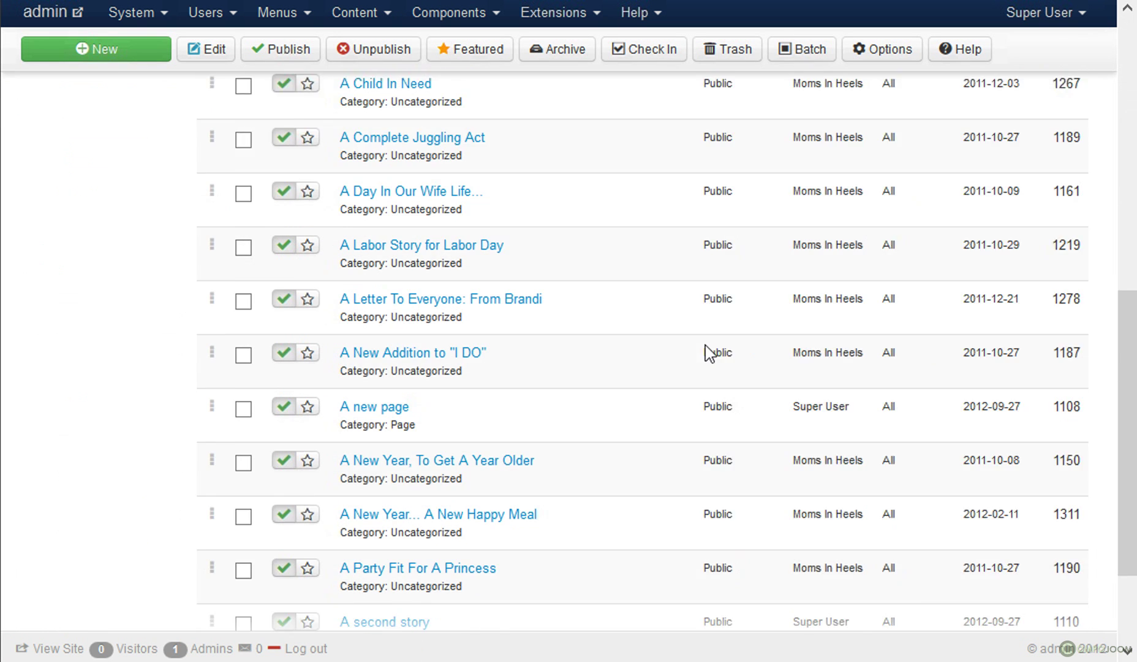
mouse_move(406, 494)
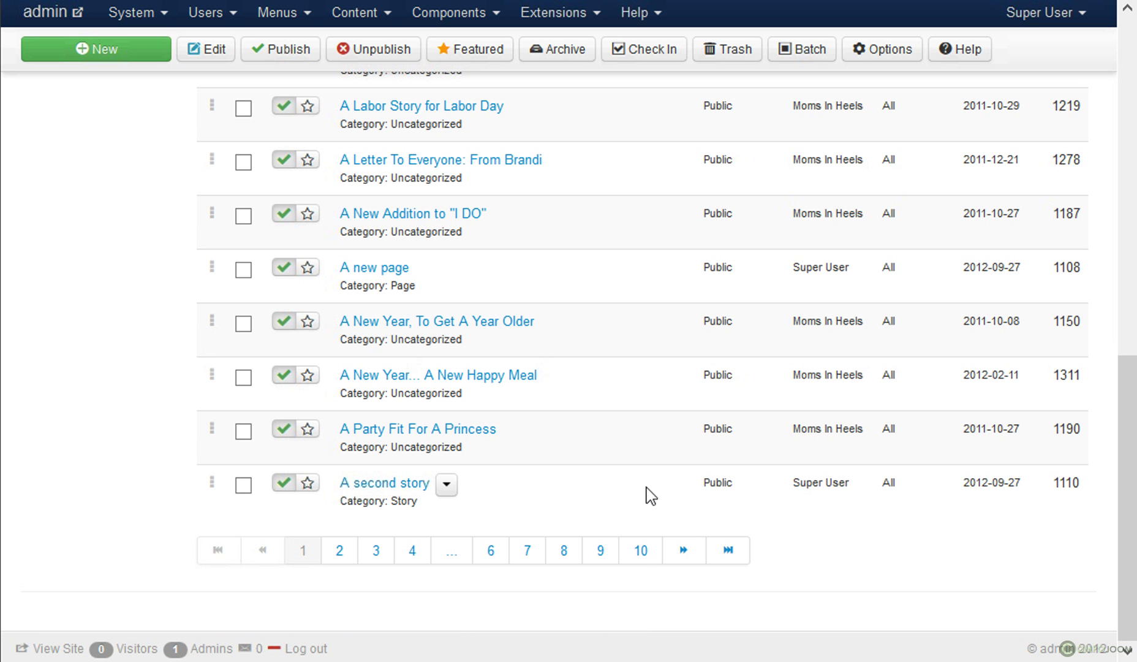
left_click_drag(649, 495, 1064, 498)
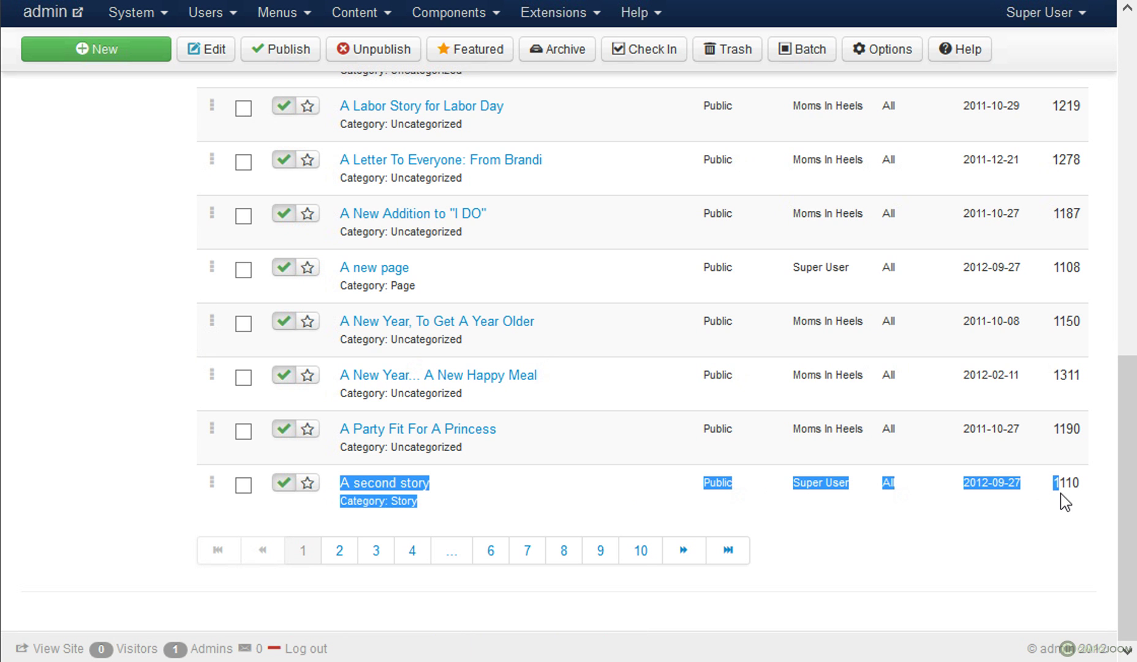
left_click(822, 498)
scroll(791, 519, "up", 12)
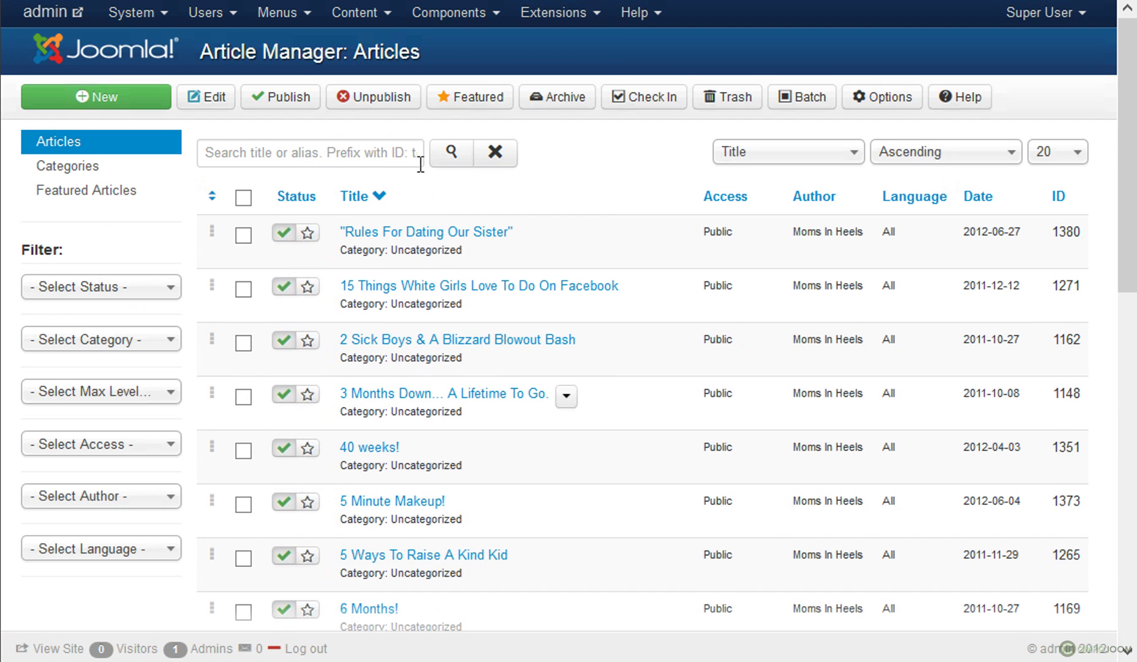
Step: Return to the CMigrator dashboard via the Components menu
left_click(422, 19)
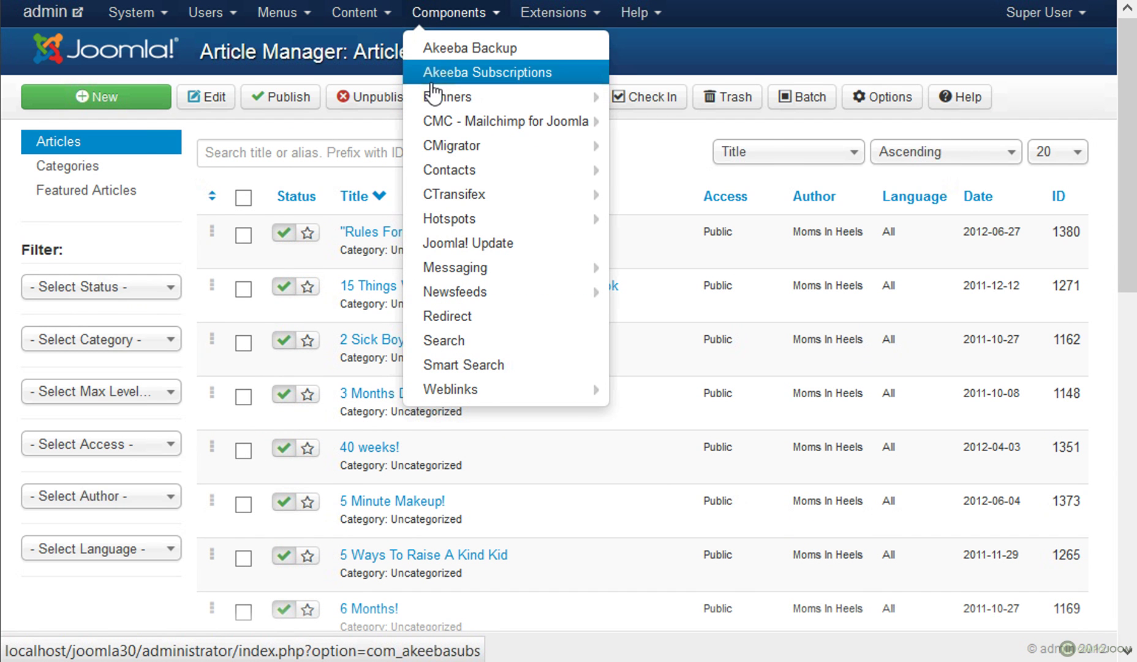
mouse_move(437, 98)
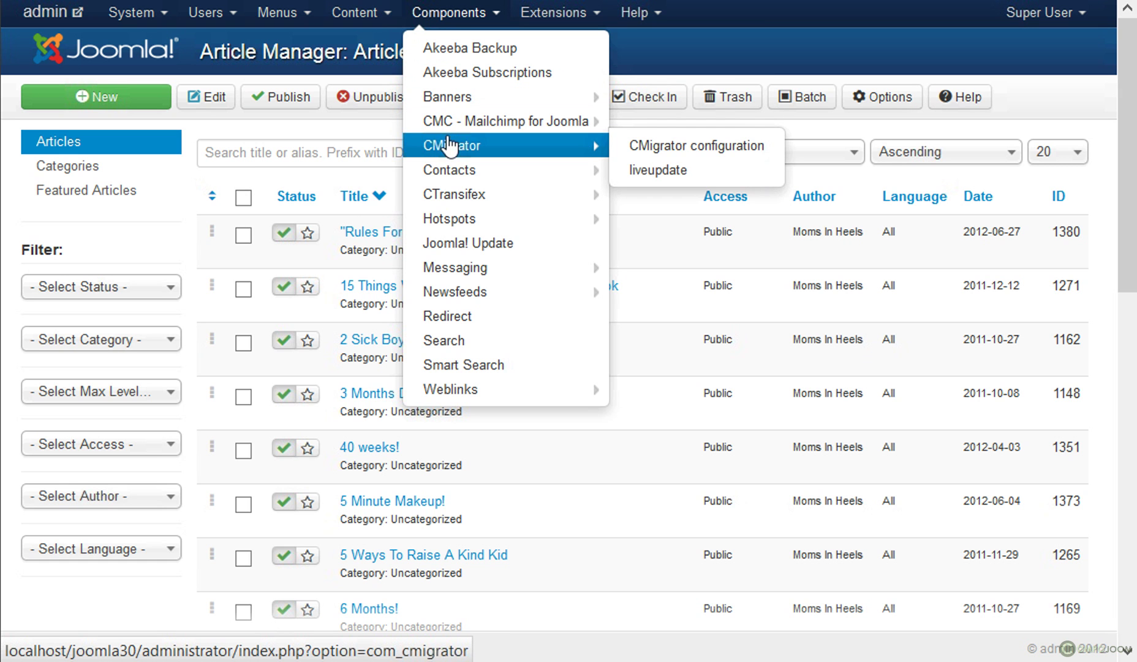
mouse_move(463, 131)
left_click(487, 147)
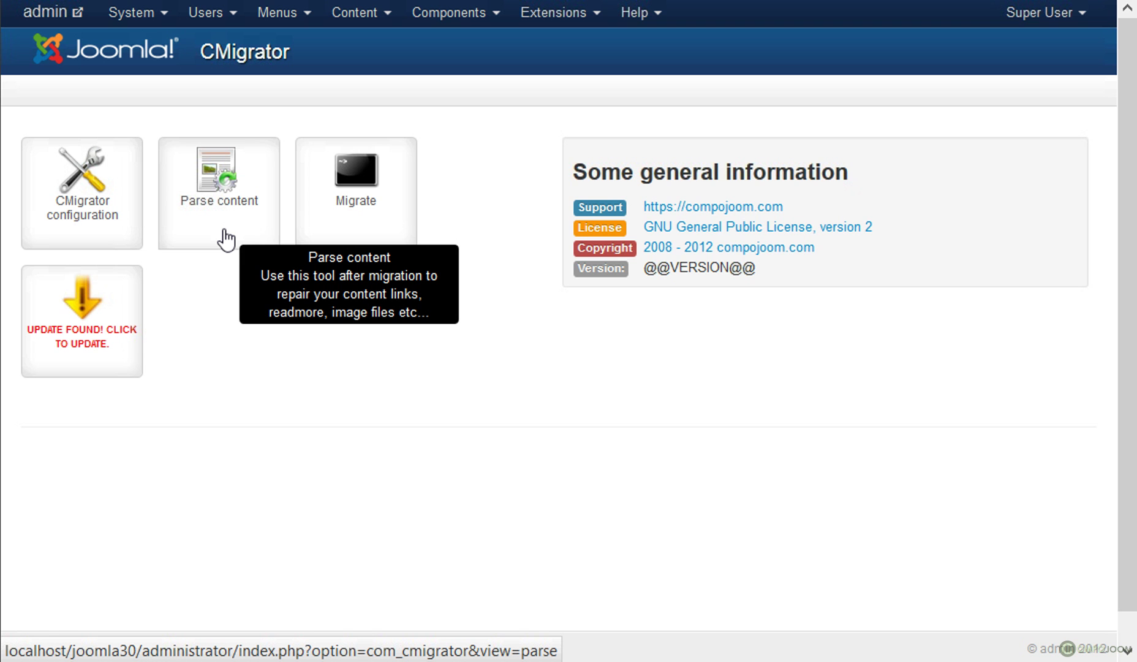
Step: On CMigrator's Parse content page, select the wordpress configuration (com_content, prefix wp_, comments import No)
left_click(226, 239)
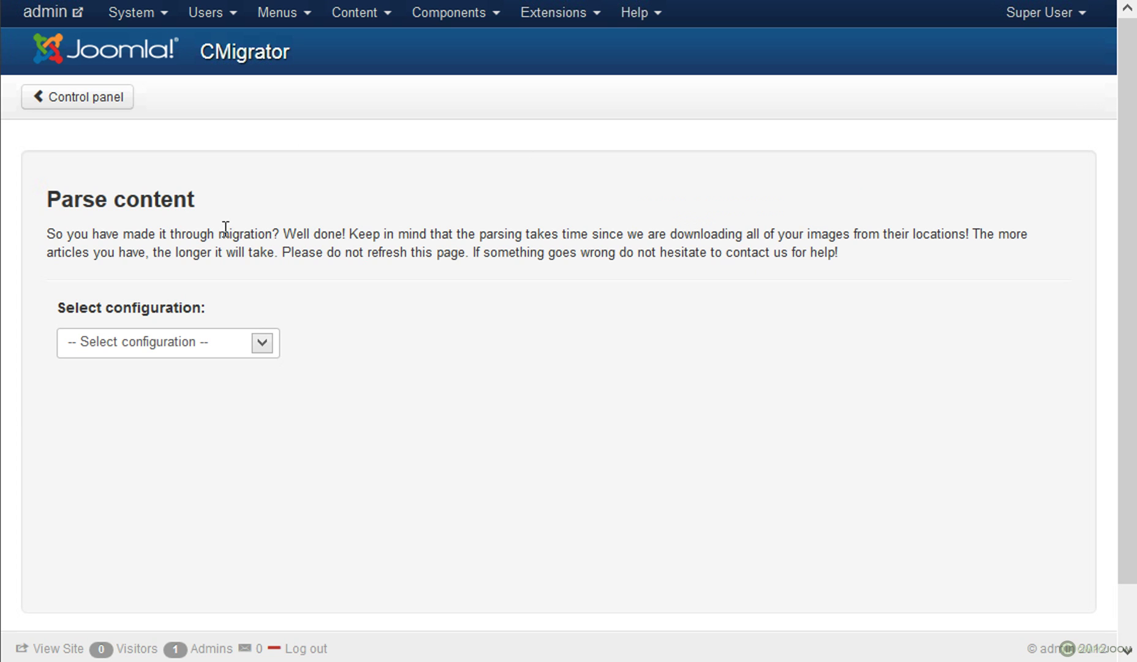
left_click(206, 354)
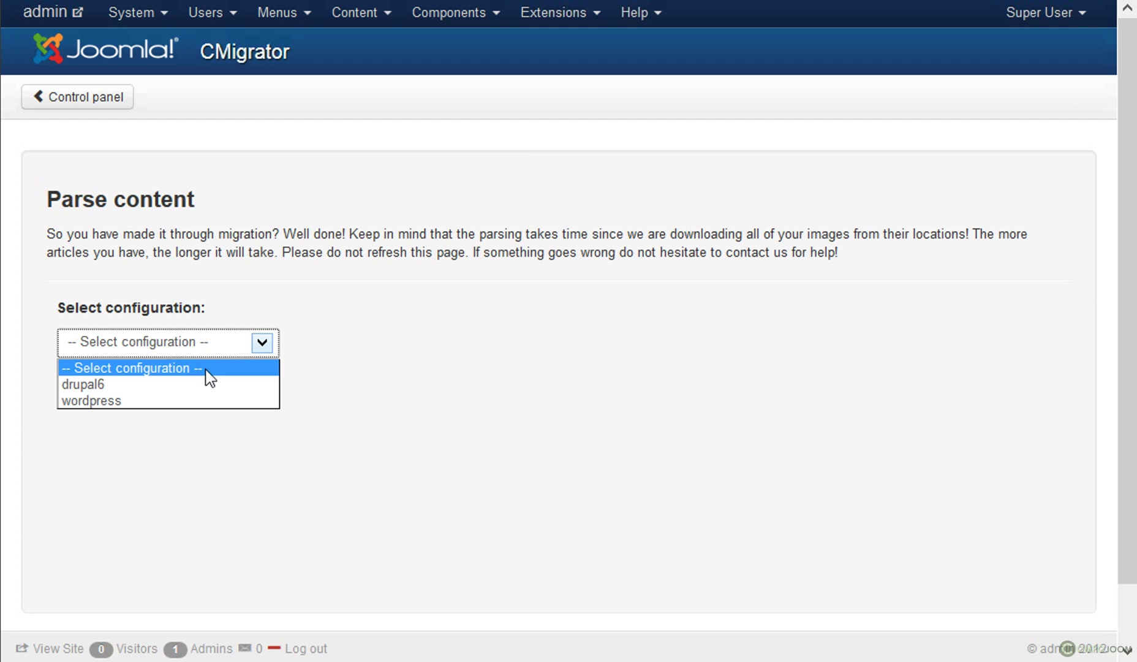
left_click(171, 410)
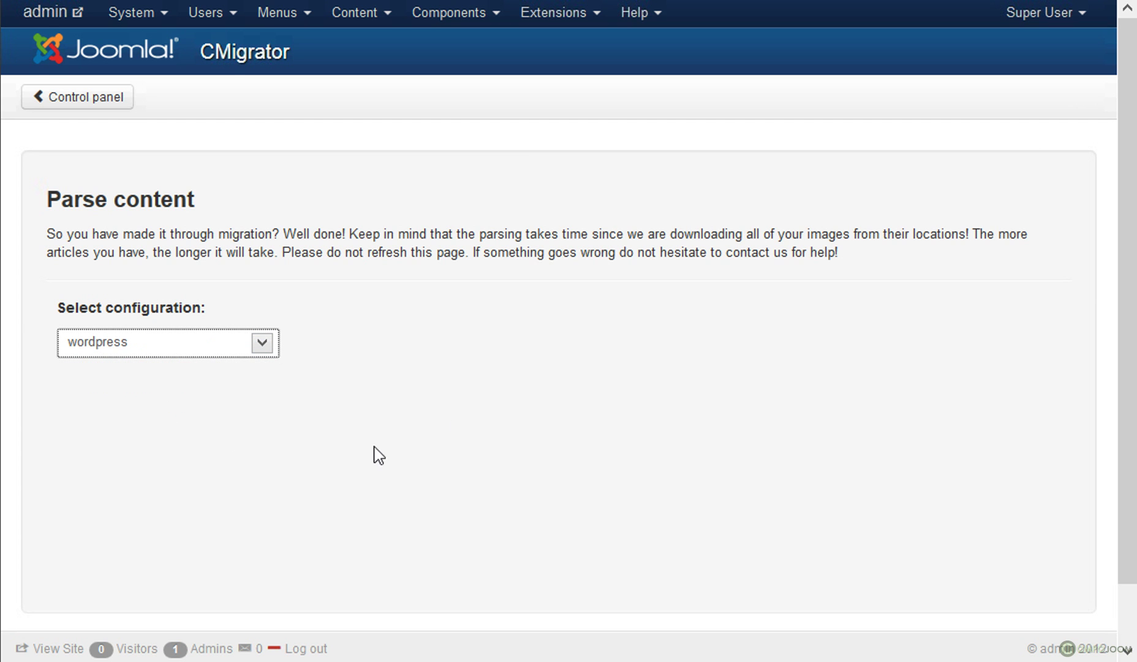
scroll(528, 406, "down", 1)
left_click(1049, 509)
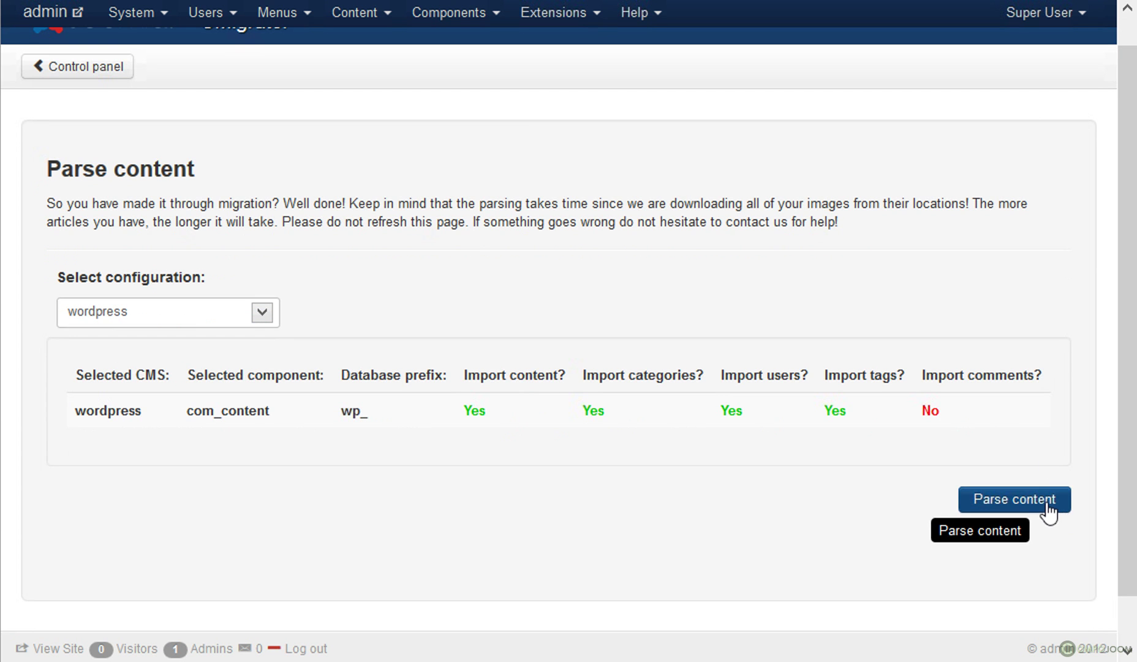